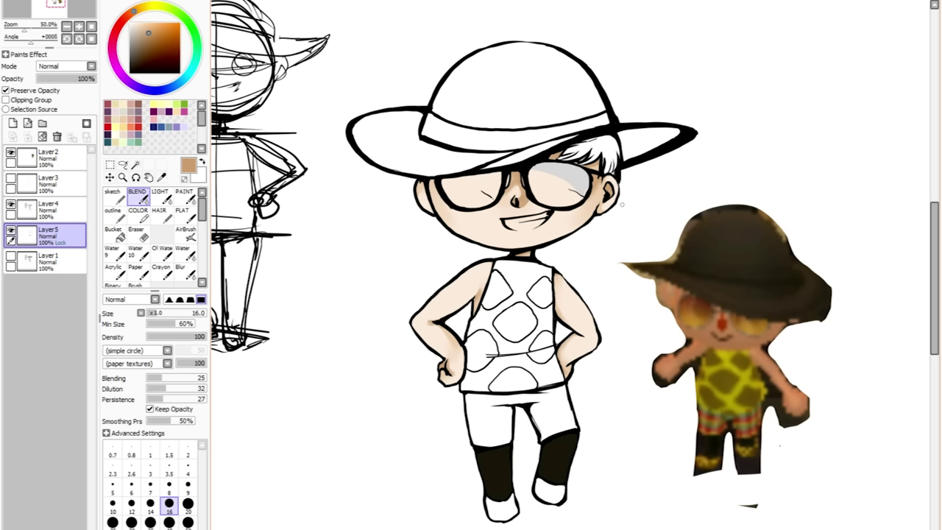
Blend tan shading below the mouth and beside the ear, and paint the teeth white.
click(527, 237)
mouse_move(433, 176)
mouse_down()
mouse_move(439, 206)
mouse_move(441, 195)
mouse_move(428, 210)
mouse_up()
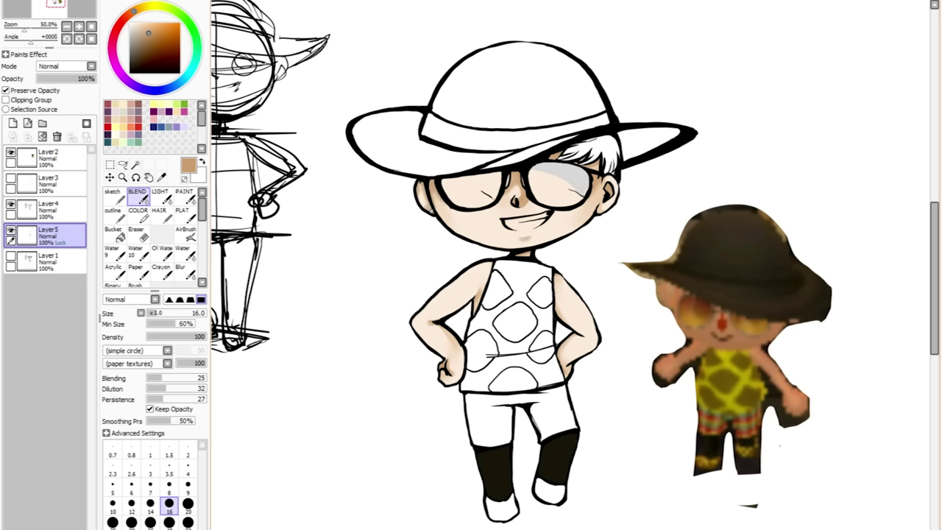
alt+click(498, 230)
alt+click(512, 222)
mouse_move(510, 219)
mouse_down()
mouse_move(544, 219)
mouse_move(535, 223)
mouse_up()
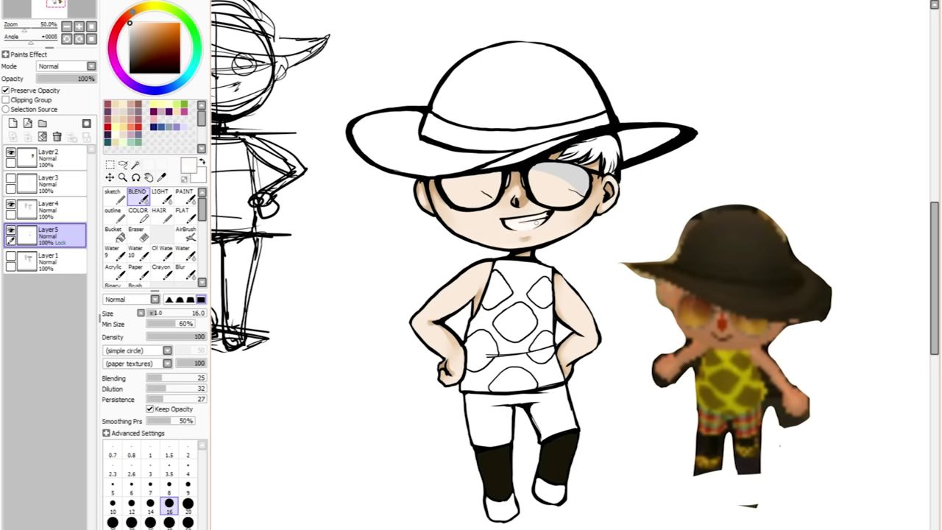
Shade the teeth light grey with the sketch brush at size 16.
key(n)
alt+click(496, 183)
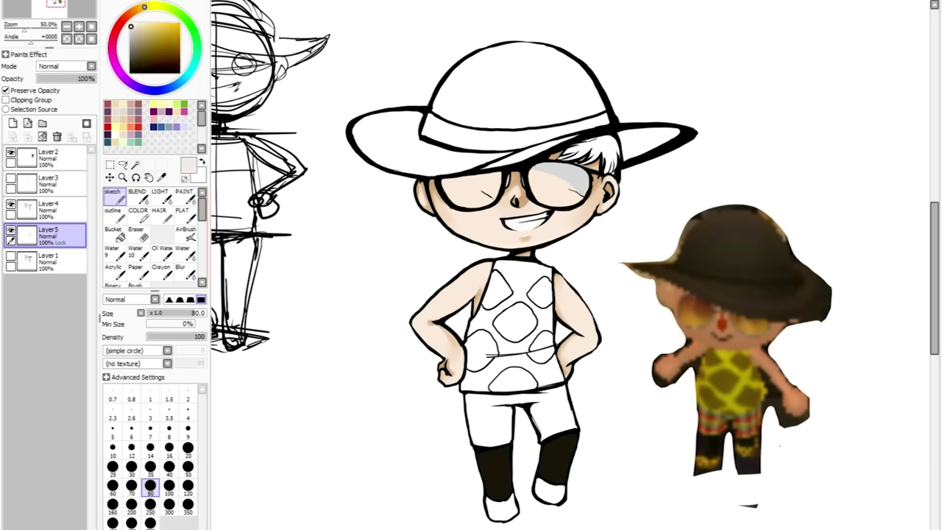
click(169, 449)
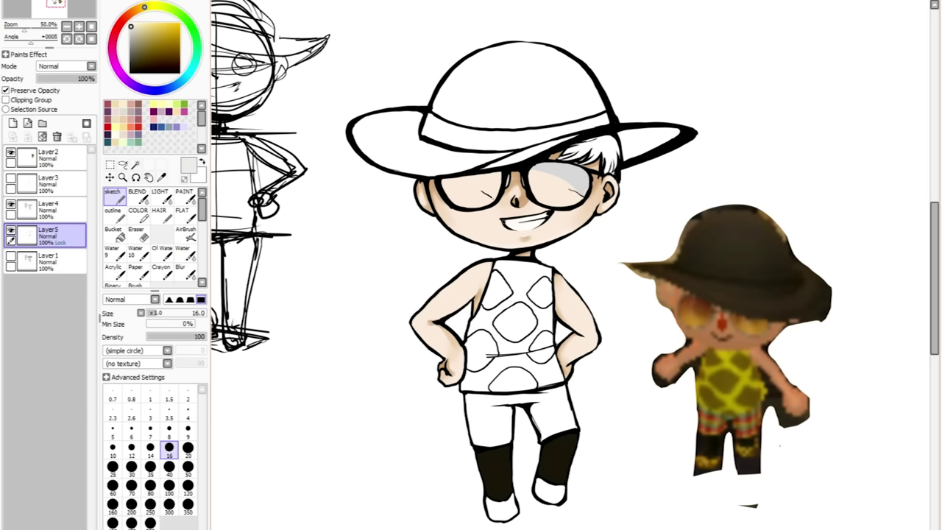
alt+click(546, 213)
drag(507, 223, 544, 221)
Blend reddish-orange blush onto both cheeks with the BLEND brush at size 20, and add small white highlights.
click(136, 127)
click(137, 194)
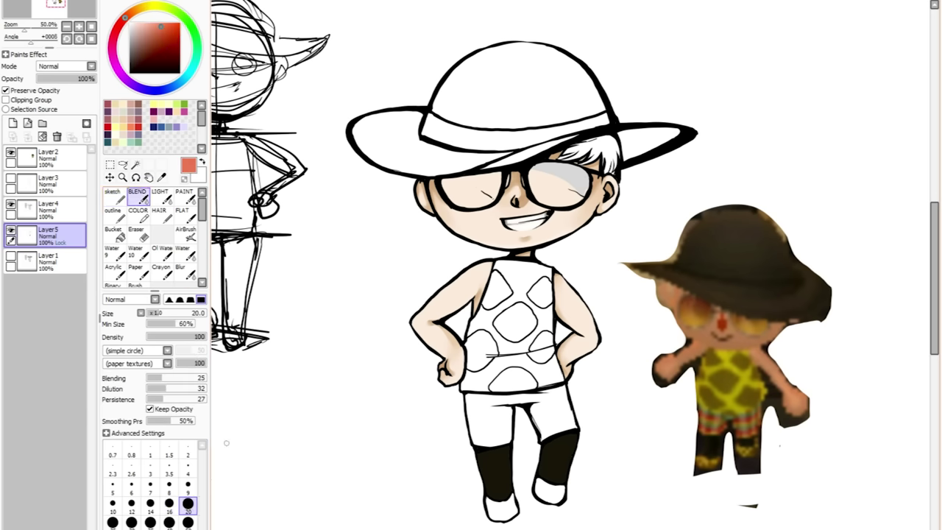
mouse_move(444, 208)
mouse_down()
mouse_move(456, 209)
mouse_move(440, 209)
mouse_up()
mouse_move(578, 209)
mouse_down()
mouse_move(600, 195)
mouse_move(579, 214)
mouse_up()
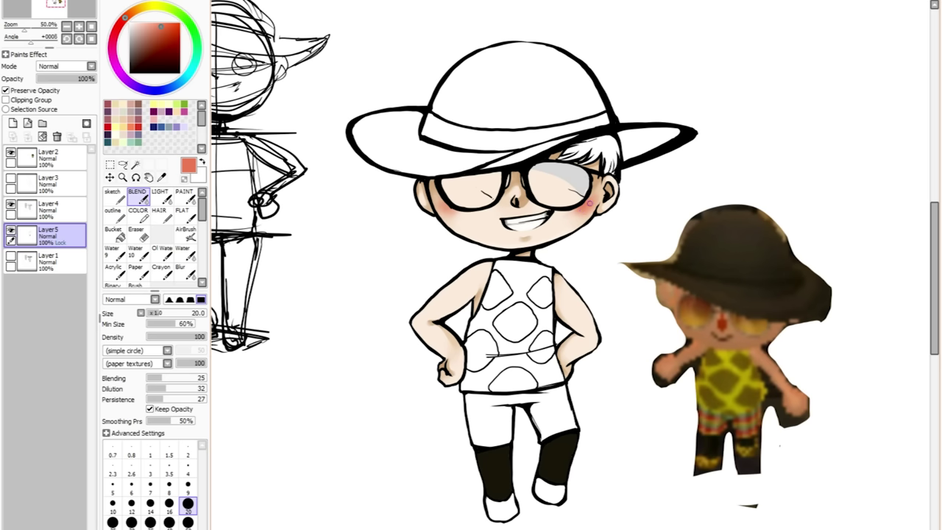
key(x)
key(n)
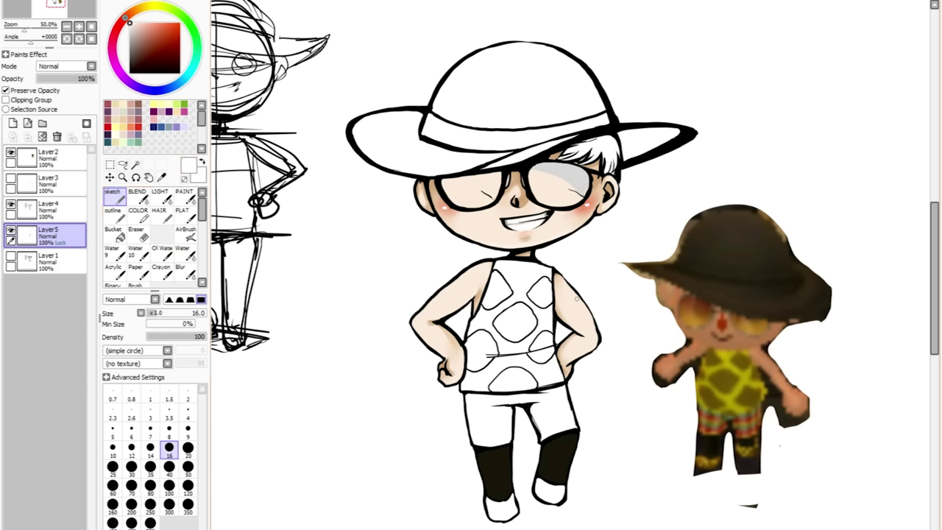
Paint both glasses lenses golden yellow with the sketch brush at size 40.
click(140, 8)
click(167, 23)
click(169, 467)
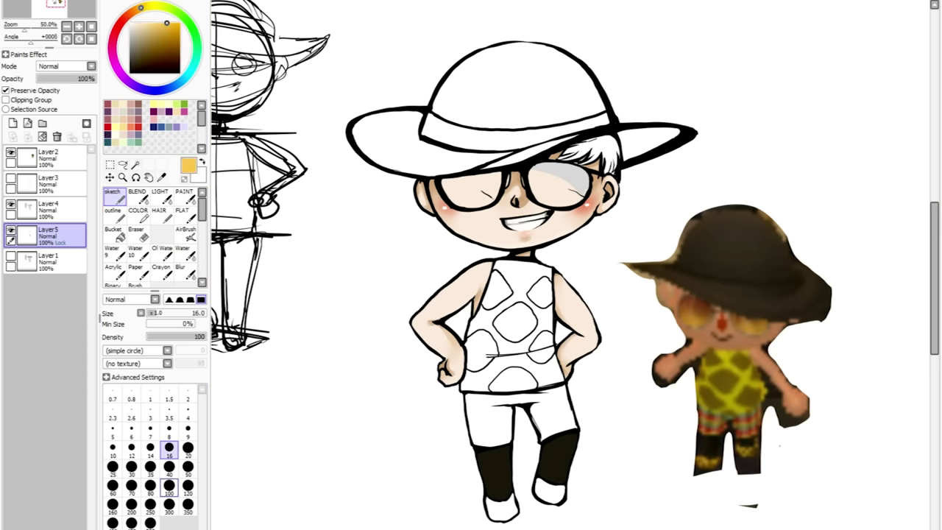
mouse_move(461, 184)
mouse_down()
mouse_move(496, 180)
mouse_move(465, 200)
mouse_move(471, 193)
mouse_up()
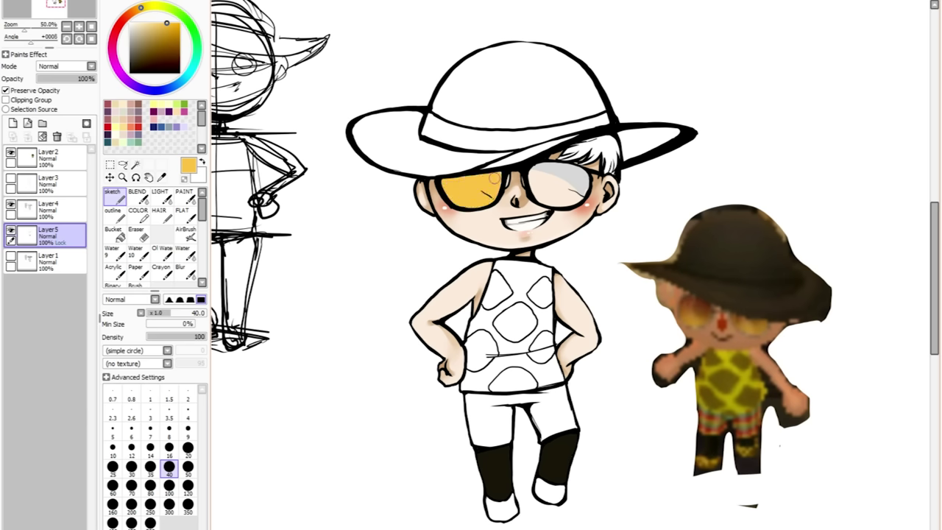
mouse_move(529, 173)
mouse_down()
mouse_move(580, 175)
mouse_move(534, 181)
mouse_move(576, 192)
mouse_move(554, 200)
mouse_move(545, 191)
mouse_move(586, 179)
mouse_up()
Select both lenses with the Magic Wand and paint orange areas across them with the sketch brush.
click(136, 163)
click(471, 190)
click(560, 184)
click(112, 193)
drag(141, 7, 131, 12)
mouse_move(445, 180)
mouse_down()
mouse_move(470, 206)
mouse_move(457, 184)
mouse_move(544, 169)
mouse_move(559, 206)
mouse_up()
Paint red and dark brown areas on the upper parts of both selected lenses.
drag(131, 13, 123, 18)
click(170, 33)
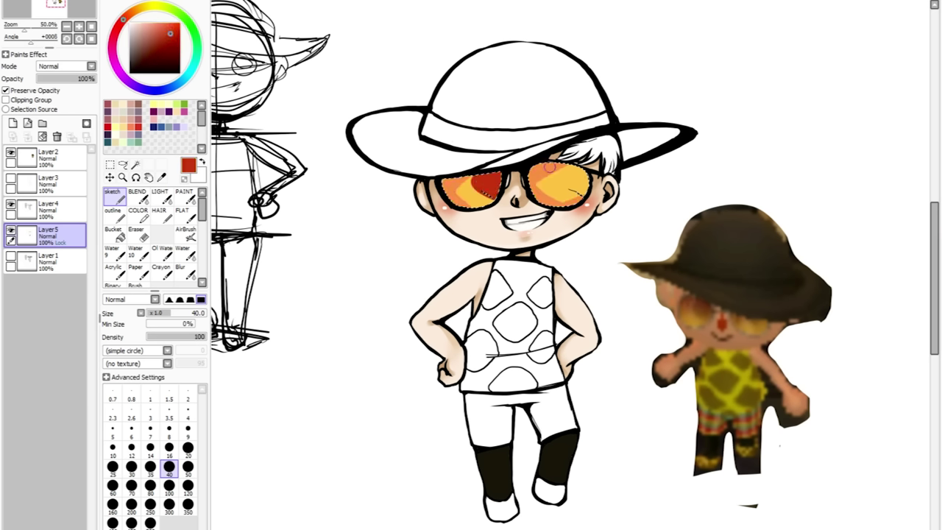
alt+click(462, 170)
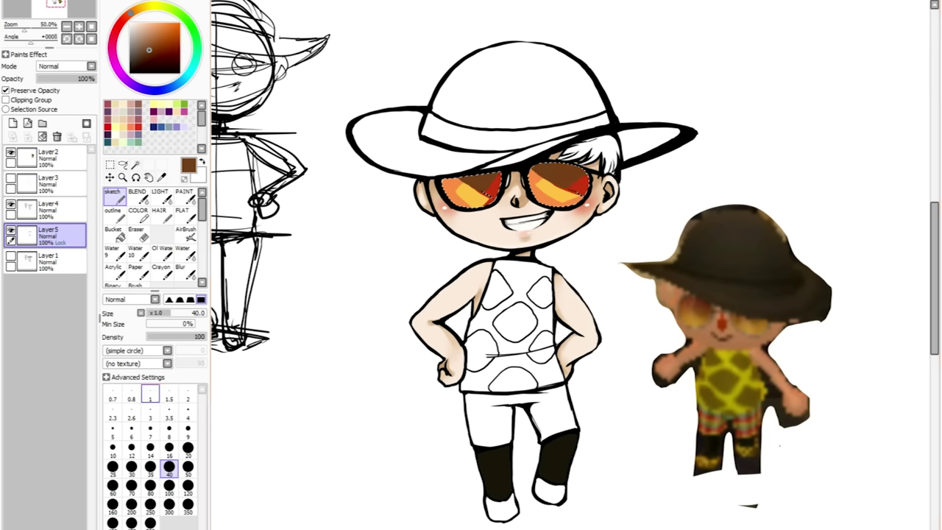
Blend the yellow, orange, red and brown lens colours into gradients with the BLEND brush at size 35.
click(137, 195)
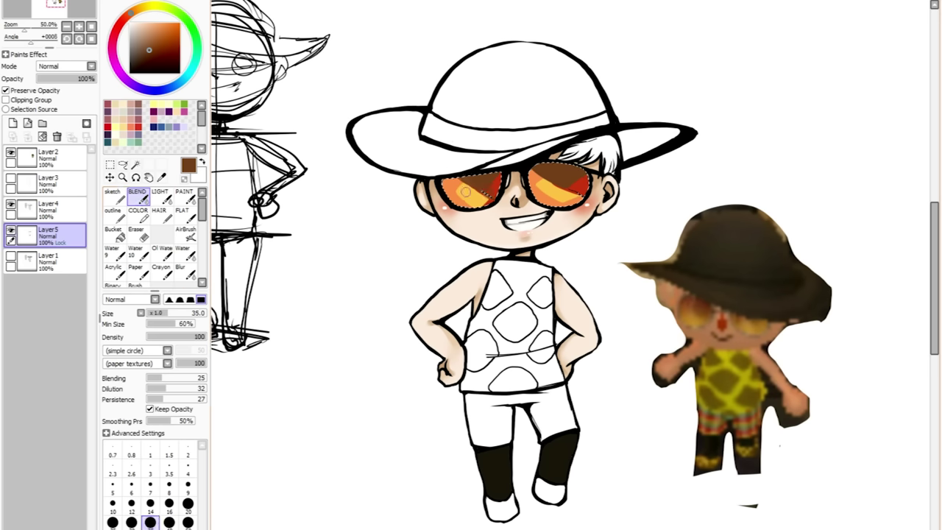
alt+click(473, 199)
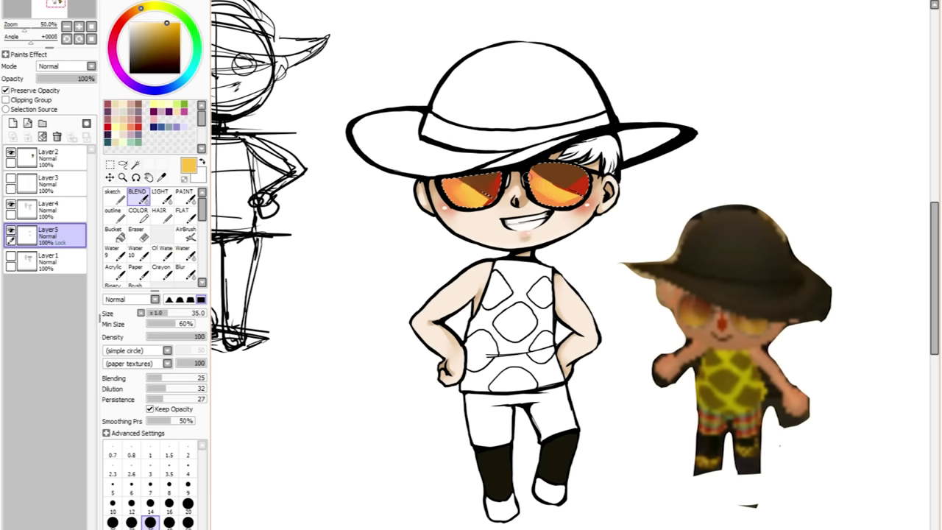
alt+click(552, 177)
alt+click(519, 170)
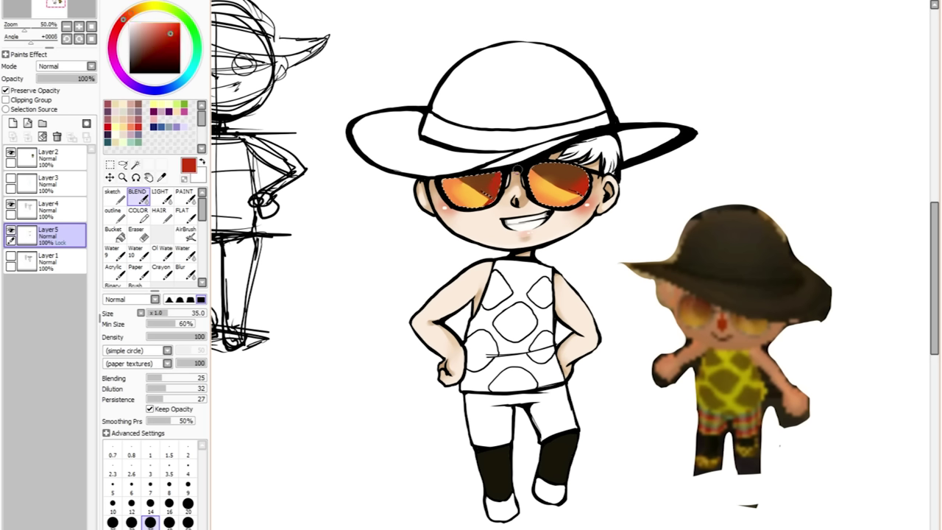
alt+click(581, 171)
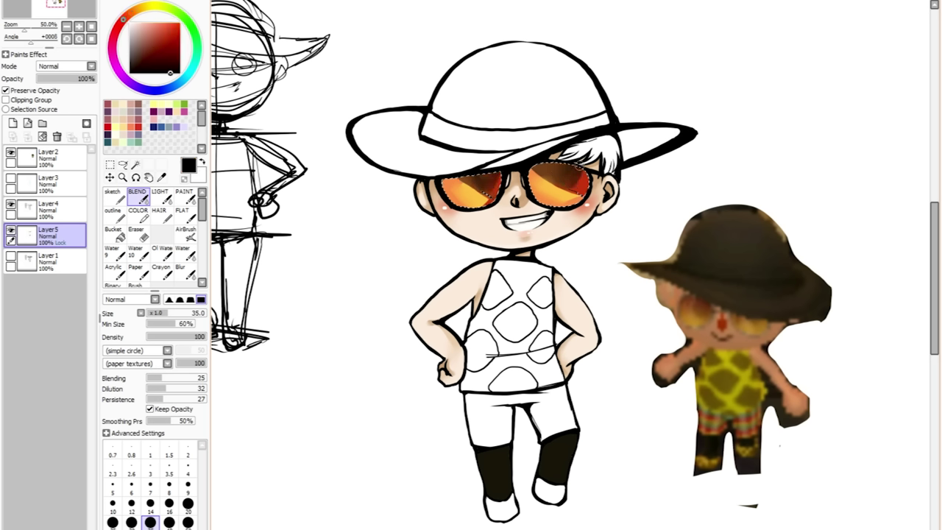
alt+click(540, 178)
alt+click(542, 173)
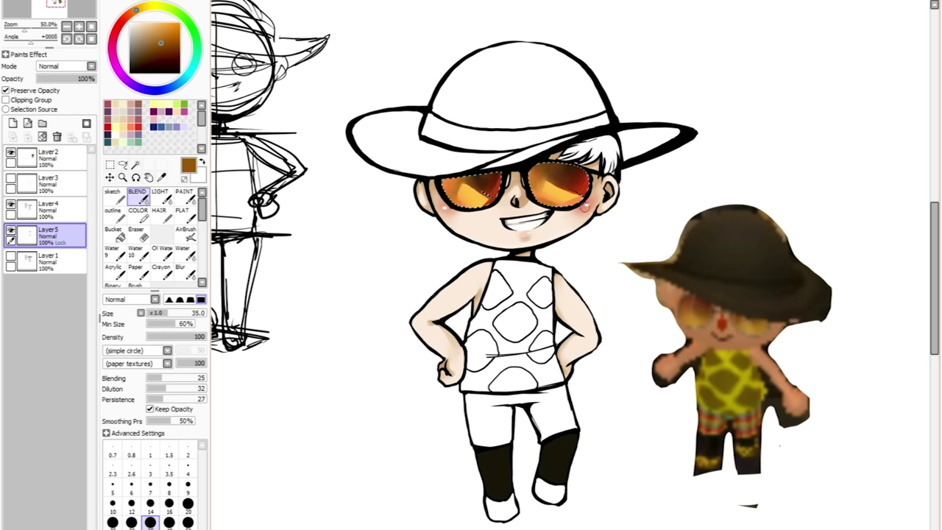
drag(537, 184, 578, 195)
Touch up the reflections in both lenses with the sketch brush, using a sampled lens colour, and clear the selection.
key(n)
alt+click(559, 195)
mouse_move(445, 190)
mouse_down()
mouse_move(496, 206)
mouse_move(585, 197)
mouse_up()
drag(530, 173, 587, 190)
key(ctrl+d)
Add a new layer below the skin layer and paint the hair pale lavender grey with the sketch brush at size 16.
click(169, 448)
click(165, 37)
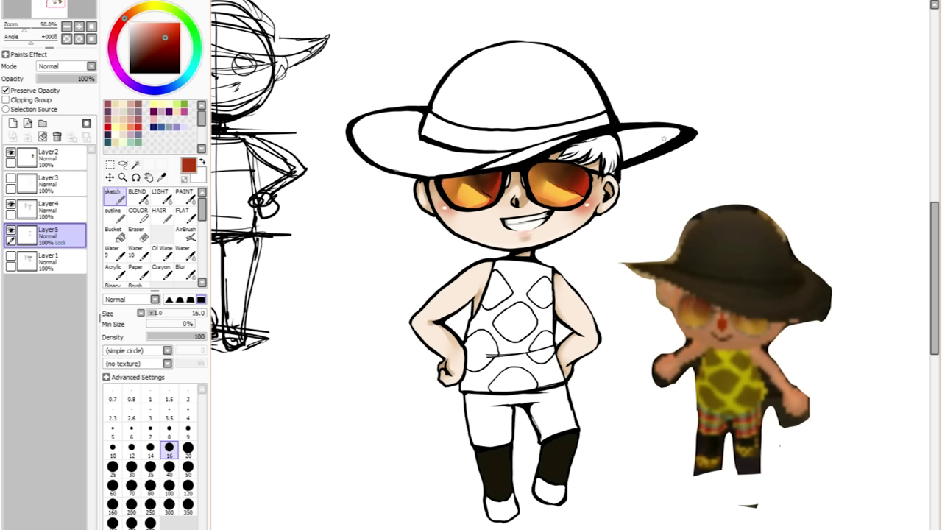
key(ctrl+shift+n)
alt+click(570, 155)
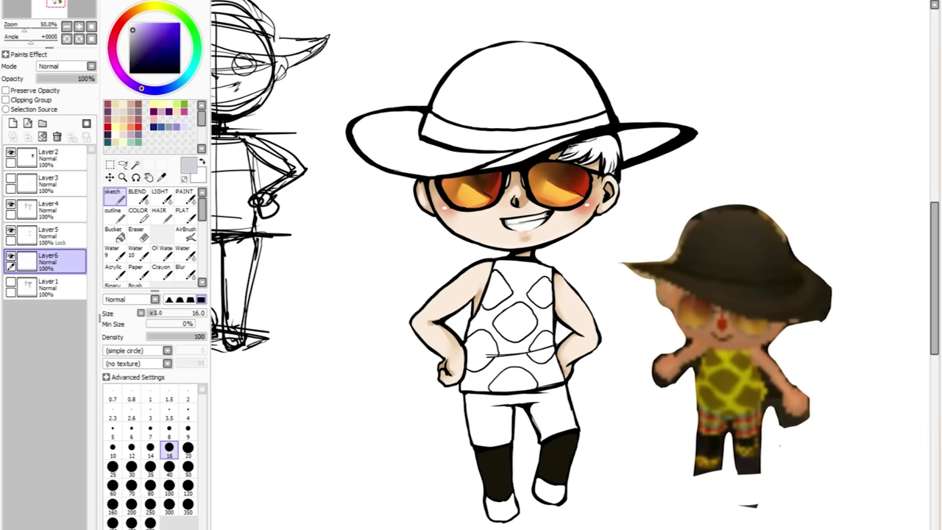
mouse_move(571, 140)
mouse_down()
mouse_move(600, 152)
mouse_move(588, 162)
mouse_move(609, 172)
mouse_up()
drag(615, 138, 611, 169)
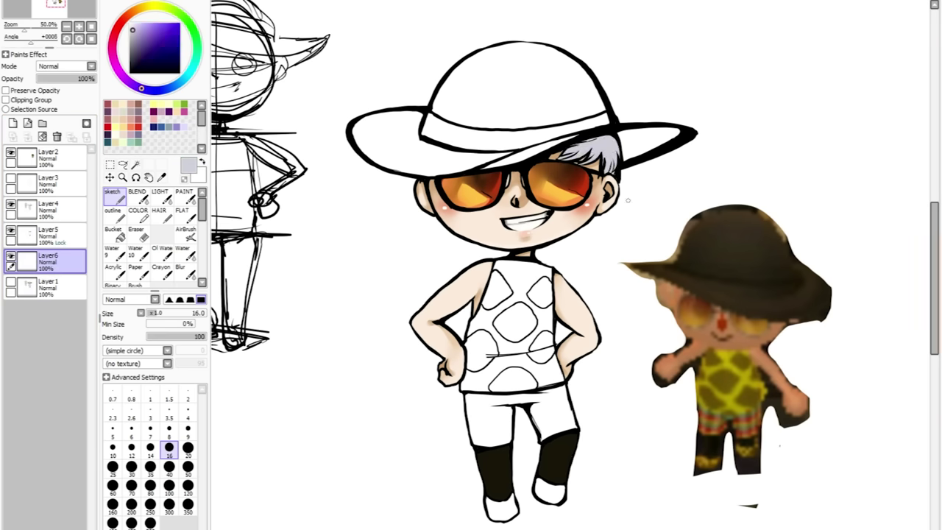
Fill the shirt background, the shorts and both shoes with bright yellow using the Bucket.
click(112, 233)
click(148, 6)
click(168, 26)
click(474, 316)
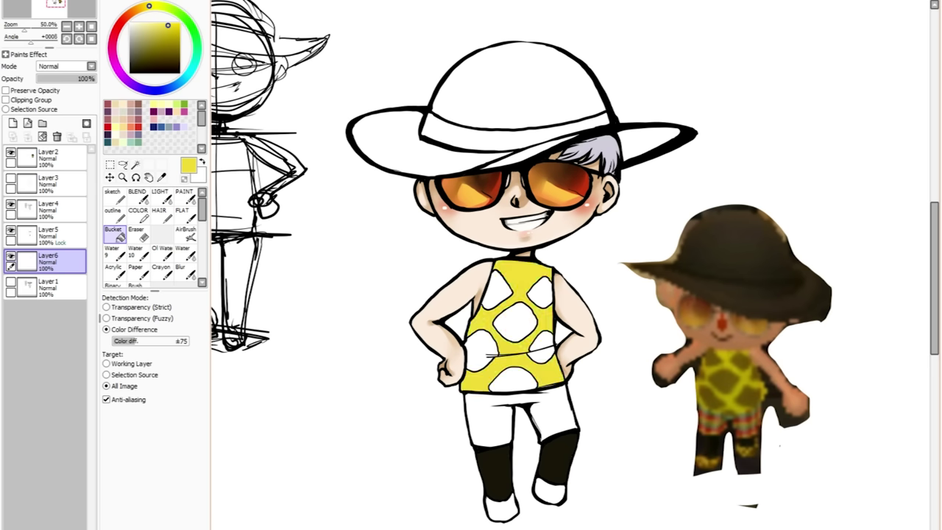
click(515, 412)
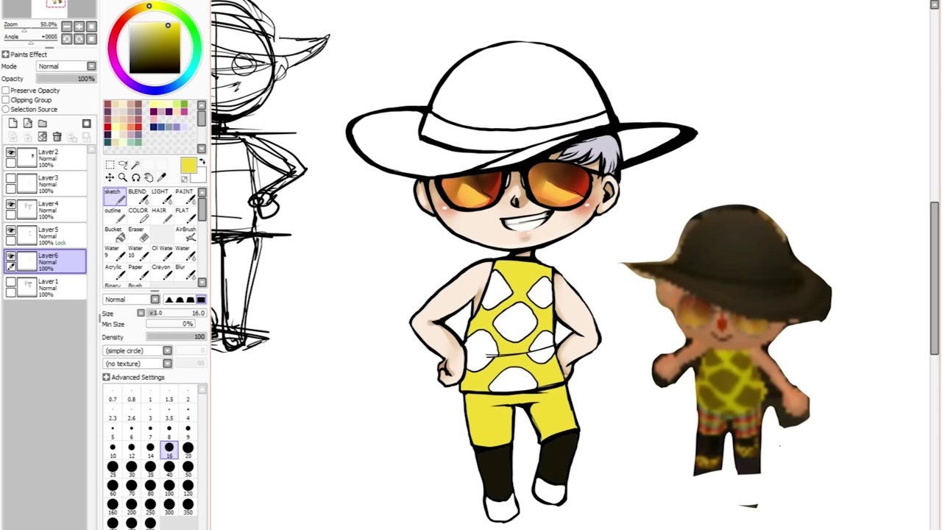
click(502, 507)
click(549, 490)
Preserve the layer's opacity and paint dark olive spots on both shoes with the sketch brush.
click(6, 90)
click(113, 195)
drag(168, 28, 169, 55)
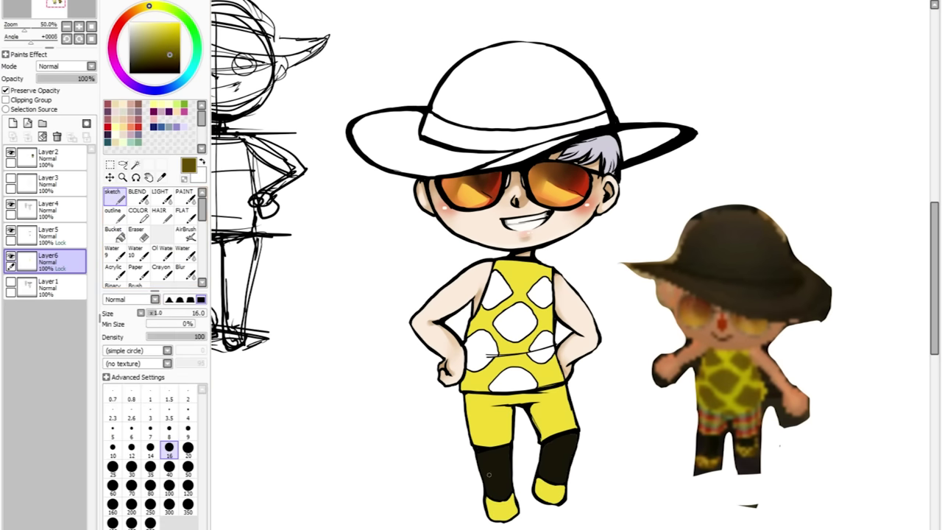
drag(500, 514, 509, 511)
click(499, 503)
click(545, 493)
click(546, 483)
click(549, 484)
Blend darker yellow shading along the edges of both shoes with the BLEND brush at size 16.
click(137, 195)
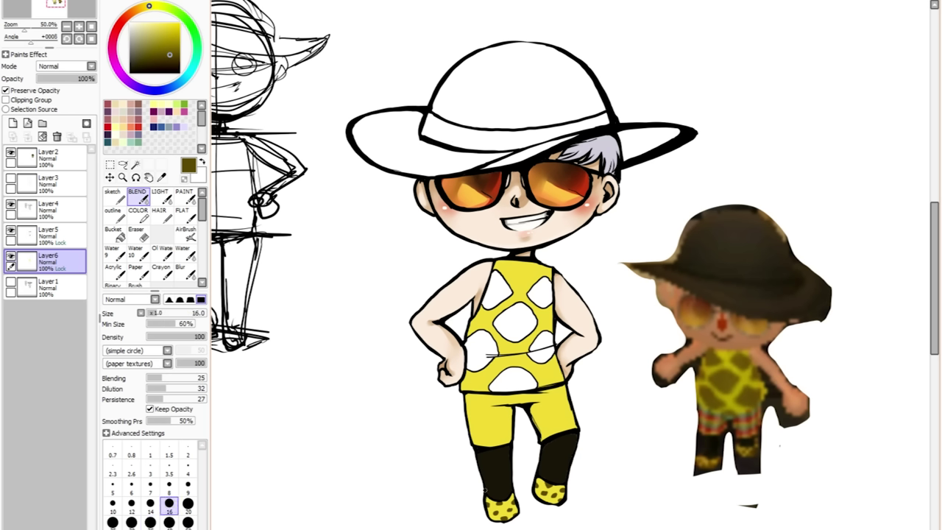
alt+click(540, 488)
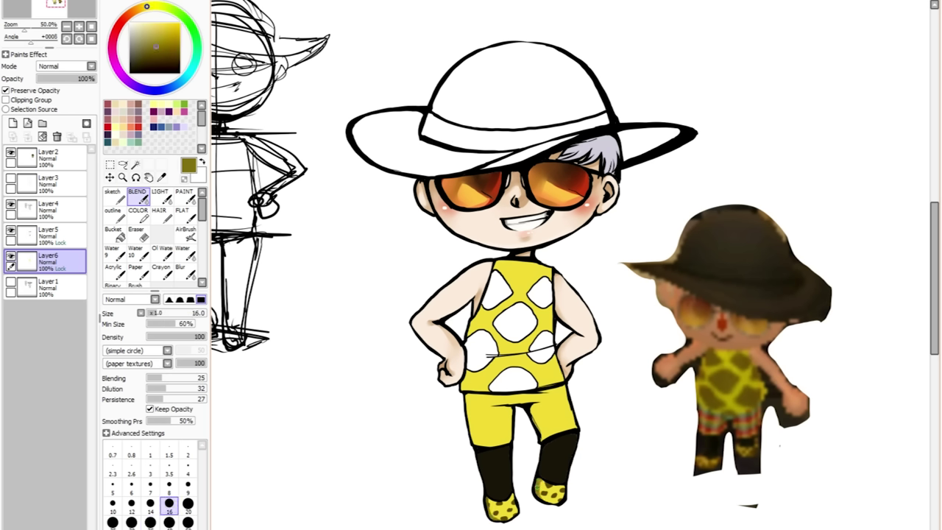
drag(489, 495, 488, 512)
alt+click(489, 507)
Paint dark golden shadows on the shirt and shorts with the sketch brush at size 35, and add a bright yellow highlight below the neckline.
click(112, 195)
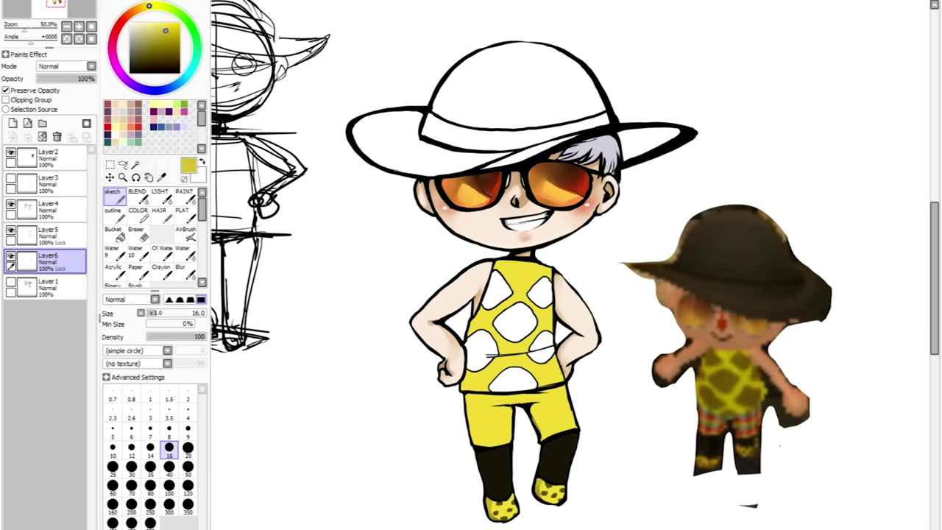
click(150, 466)
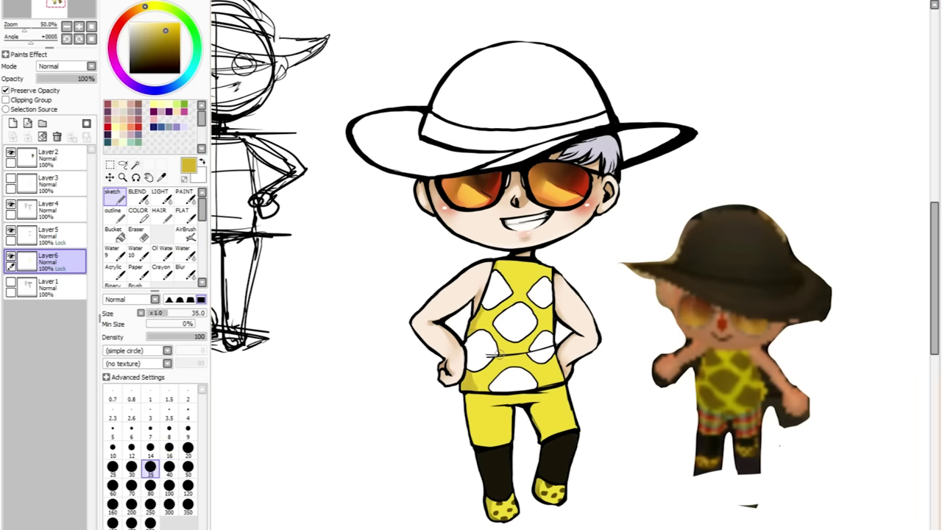
mouse_move(546, 361)
mouse_down()
mouse_move(559, 372)
mouse_move(554, 310)
mouse_move(529, 335)
mouse_move(532, 376)
mouse_move(584, 387)
mouse_move(459, 410)
mouse_move(568, 412)
mouse_move(571, 450)
mouse_up()
alt+click(522, 280)
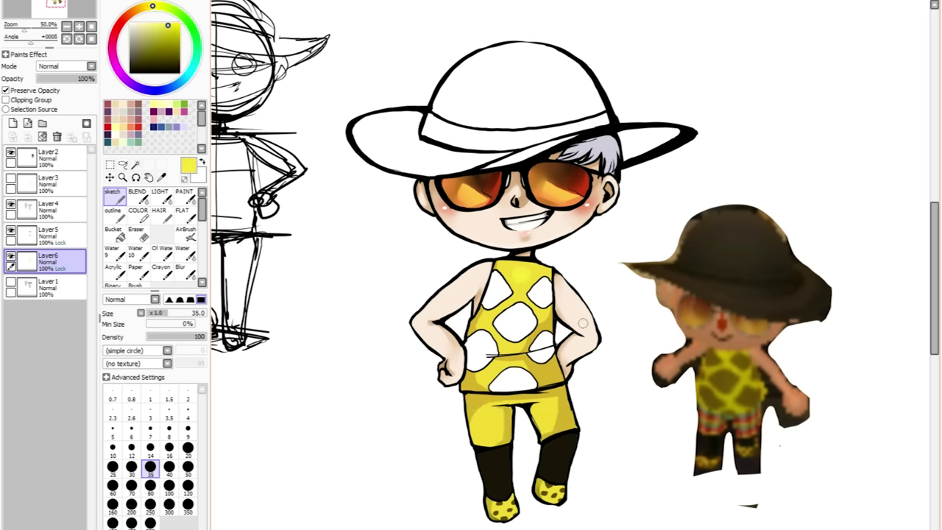
Soften the shadows on the shirt and shorts with the BLEND brush at size 35.
click(137, 195)
alt+click(466, 383)
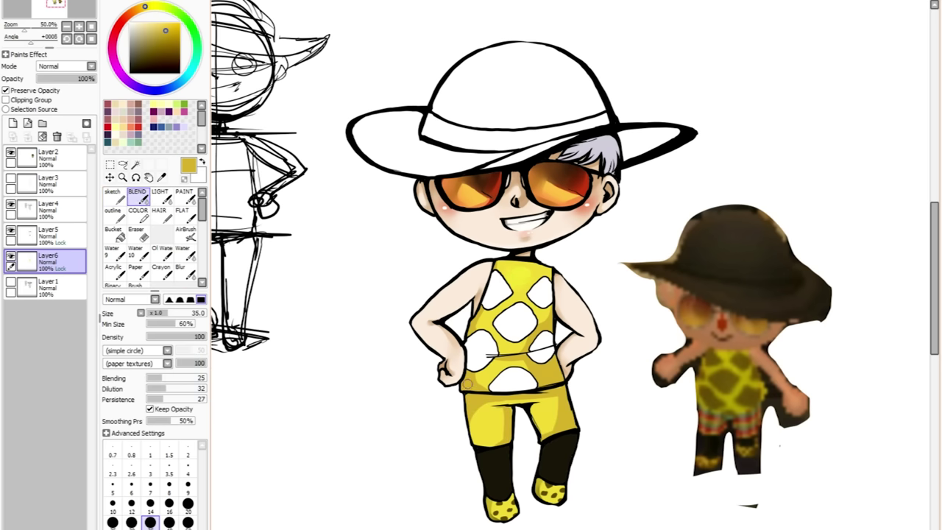
drag(507, 445, 495, 430)
alt+click(559, 298)
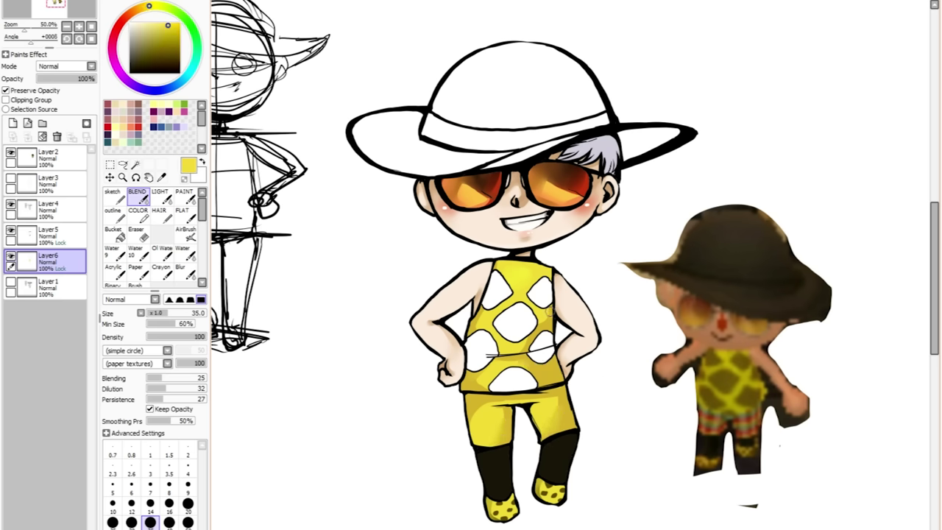
Add a new layer and fill all the shirt's spots with the olive brown sampled from the reference character's shirt.
click(12, 122)
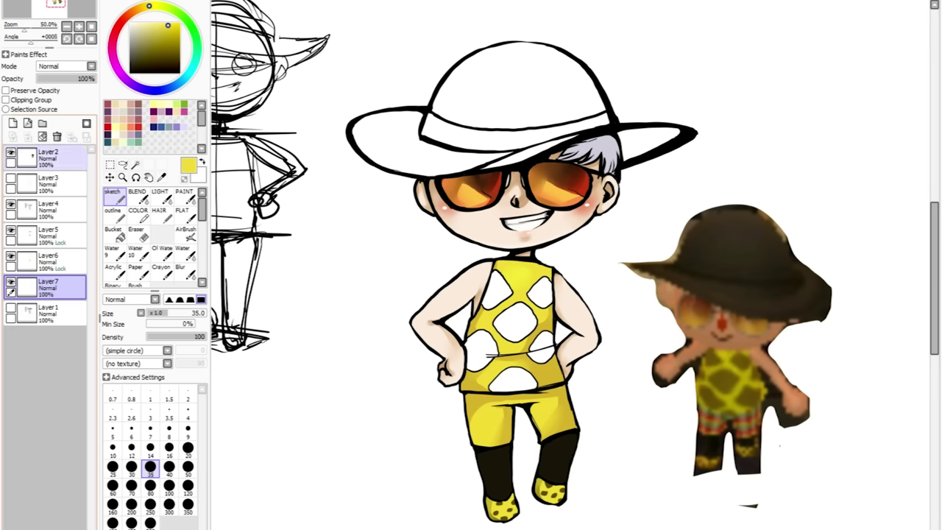
alt+click(727, 382)
click(112, 234)
click(515, 323)
click(482, 357)
click(541, 347)
click(513, 380)
click(498, 289)
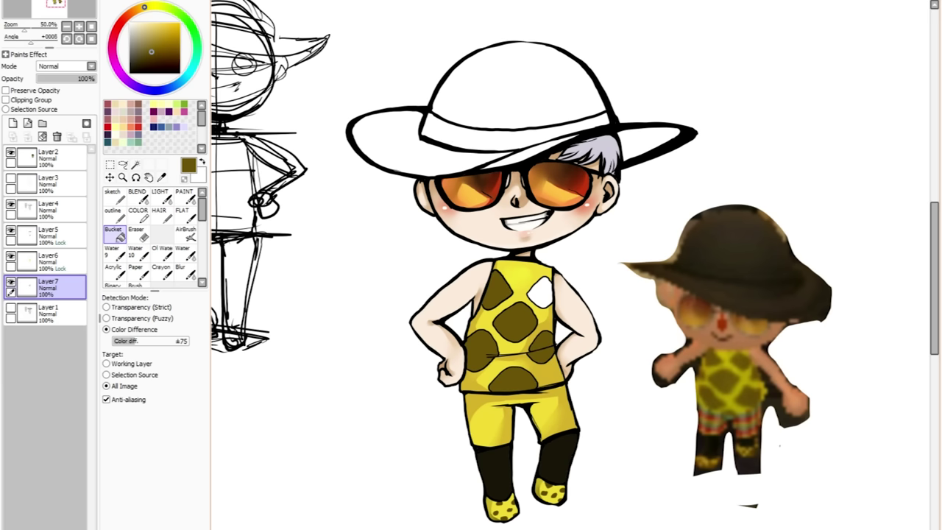
click(540, 292)
Fill the hat's brim and crown with olive brown and its band with dark brown using the Bucket.
click(113, 194)
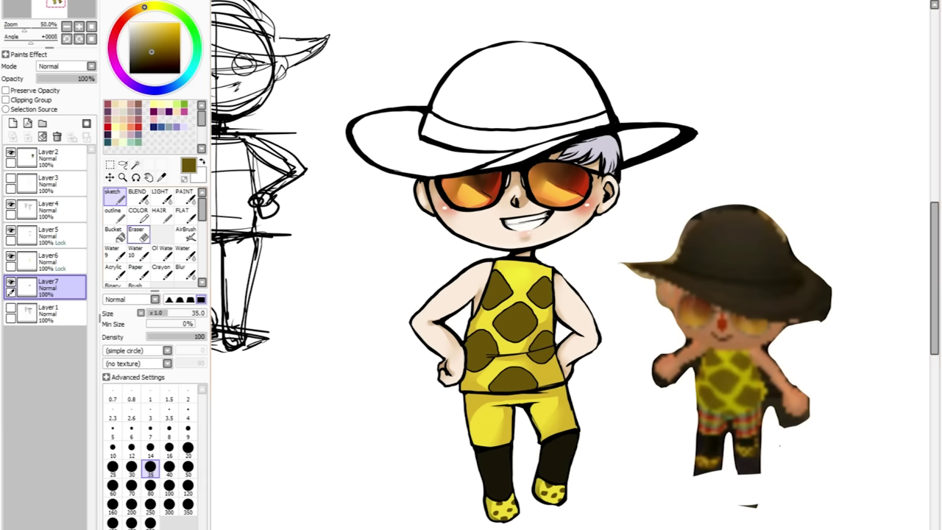
click(112, 234)
click(387, 143)
click(530, 156)
click(651, 141)
click(515, 81)
click(515, 131)
Paint near-white highlights on the hair on Layer6 with the sketch brush, using sampled hair colours.
click(113, 195)
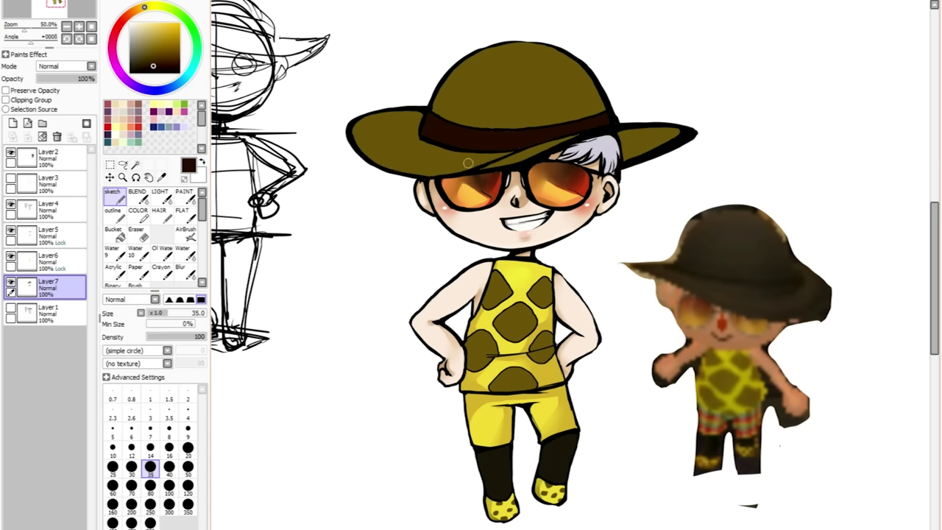
alt+click(579, 98)
ctrl+shift+click(593, 140)
alt+click(592, 141)
key(ctrl+shift+p)
alt+click(578, 148)
alt+click(580, 145)
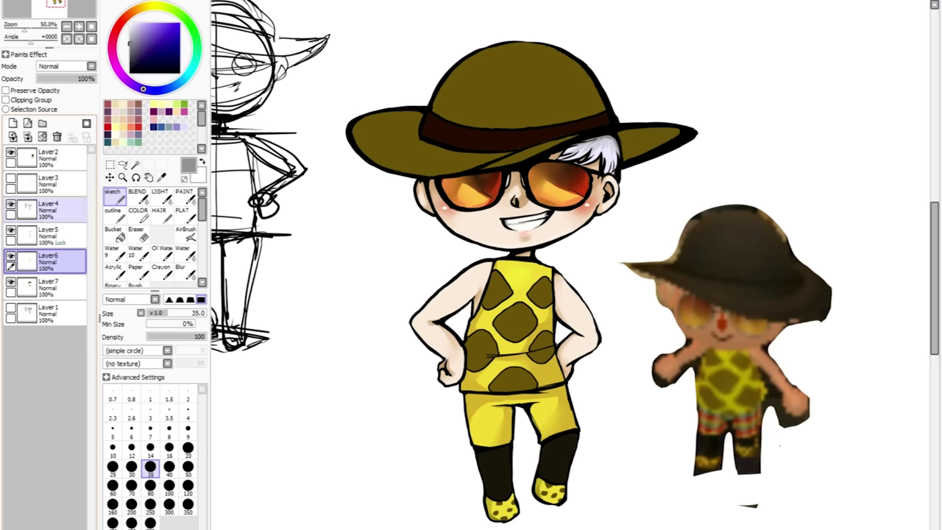
Paint the hair strands over the forehead pale lavender on Layer5 with the sketch brush.
click(44, 236)
alt+click(545, 159)
alt+click(567, 150)
drag(571, 147, 556, 159)
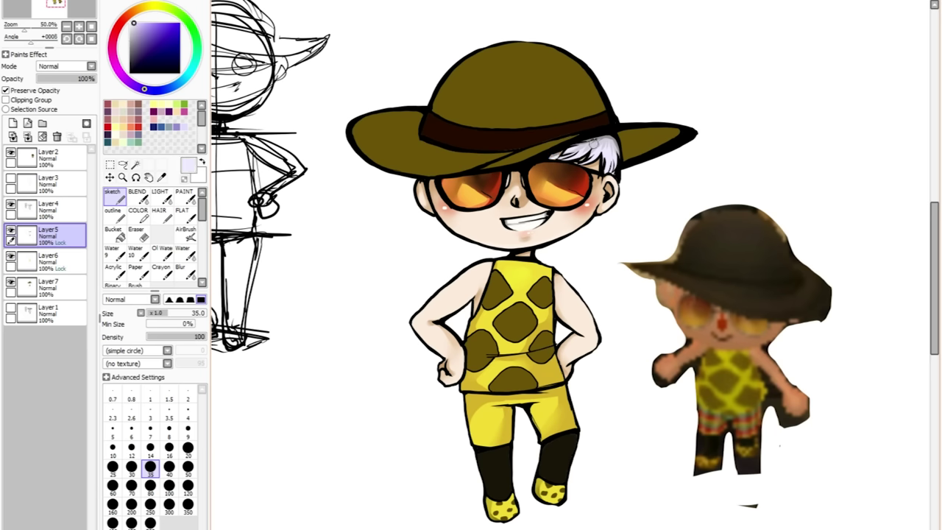
Paint horizontal red-orange stripes across both legs of the shorts on Layer6, using the colour sampled from the reference character's shorts.
click(44, 261)
alt+click(711, 418)
alt+click(706, 414)
mouse_move(468, 431)
mouse_down()
mouse_move(574, 416)
mouse_move(570, 403)
mouse_up()
drag(467, 412, 519, 409)
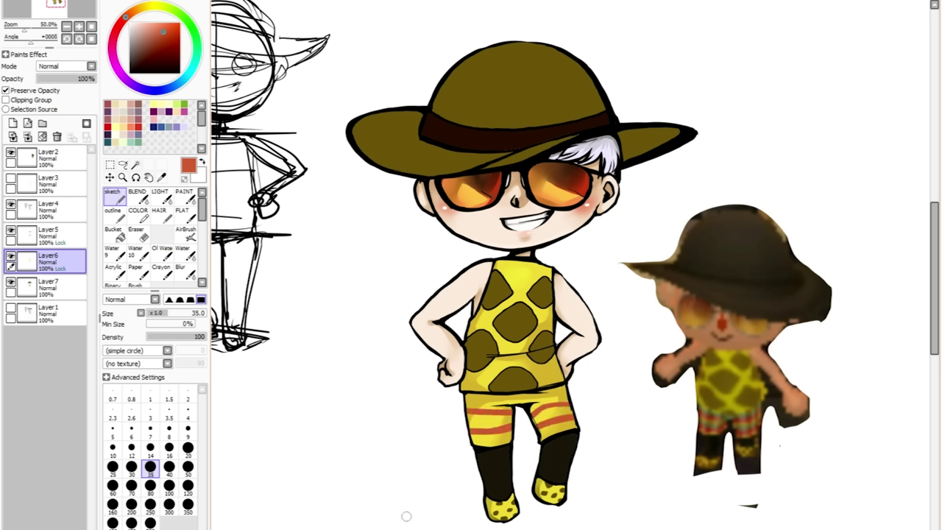
Reduce the sketch brush size to 14.
key(bracketleft)
key(bracketleft)
key(bracketleft)
key(bracketleft)
key(bracketleft)
drag(474, 393, 483, 446)
mouse_move(481, 393)
mouse_down()
mouse_move(483, 427)
mouse_move(502, 445)
mouse_up()
drag(505, 412, 504, 445)
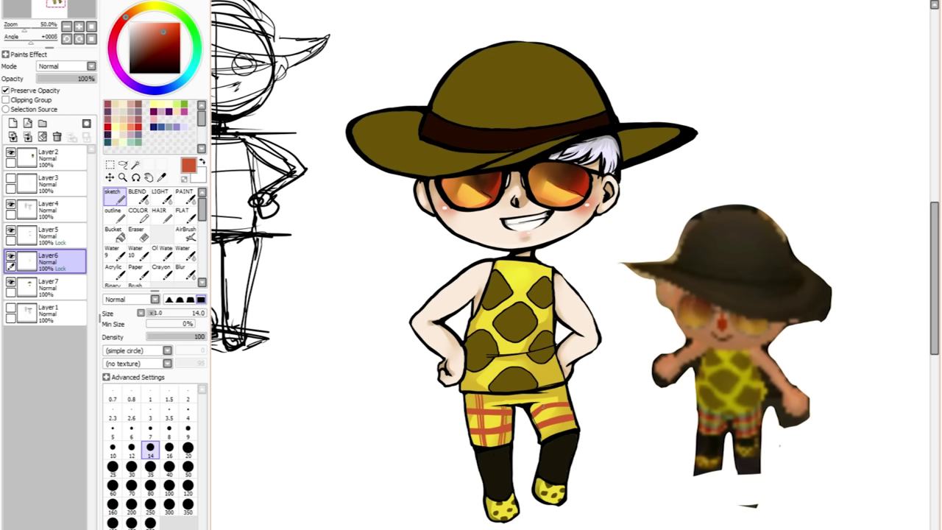
drag(538, 412, 548, 438)
drag(554, 383, 561, 416)
key(ctrl+z)
key(ctrl+z)
key(ctrl+z)
key(ctrl+z)
key(ctrl+z)
Paint thin vertical red-orange stripes down both legs of the shorts to form a plaid pattern.
drag(503, 405, 502, 445)
drag(478, 392, 481, 424)
drag(555, 388, 563, 414)
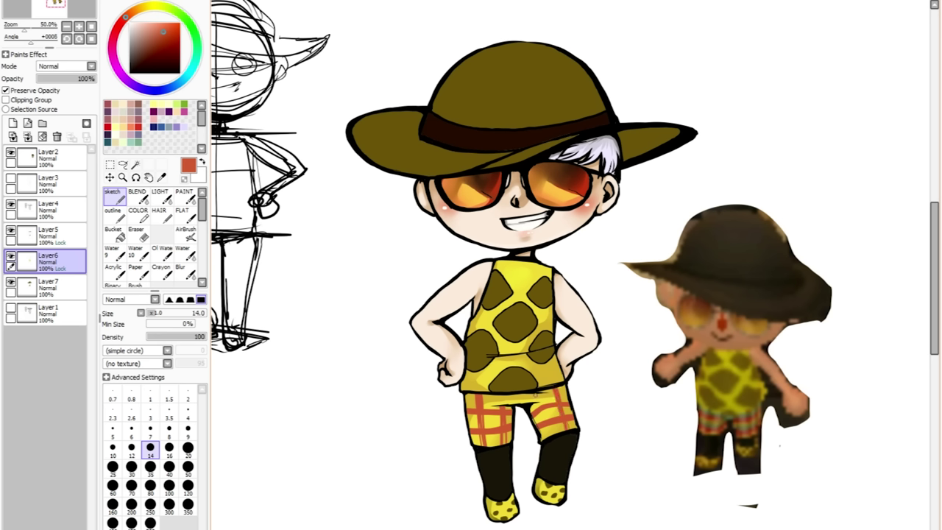
drag(534, 390, 539, 410)
Paint light green horizontal stripes across both legs of the shorts, between the red-orange ones.
click(196, 47)
mouse_move(470, 425)
mouse_down()
mouse_move(571, 412)
mouse_move(535, 418)
mouse_up()
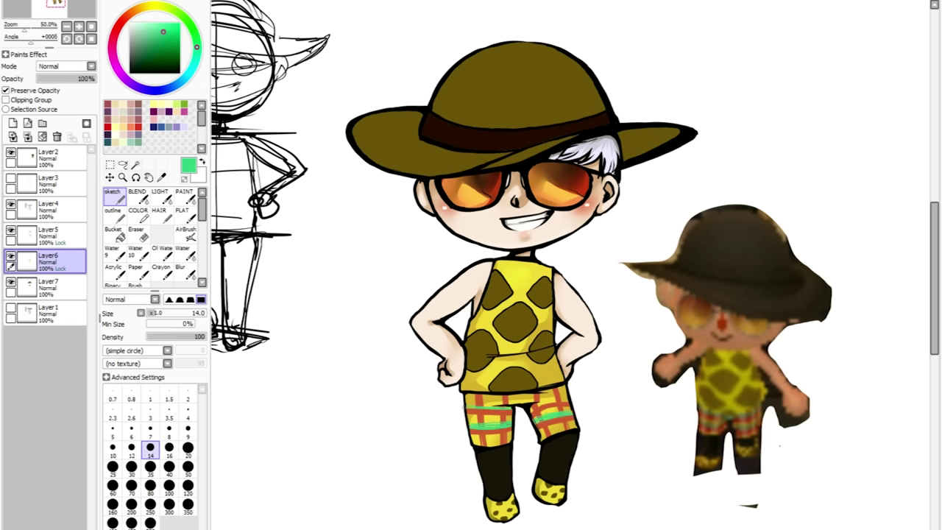
drag(533, 406, 568, 402)
Add darker green vertical stripes down both legs of the plaid shorts.
alt+click(478, 356)
drag(471, 390, 476, 445)
key(ctrl+z)
drag(471, 394, 478, 445)
drag(541, 392, 552, 433)
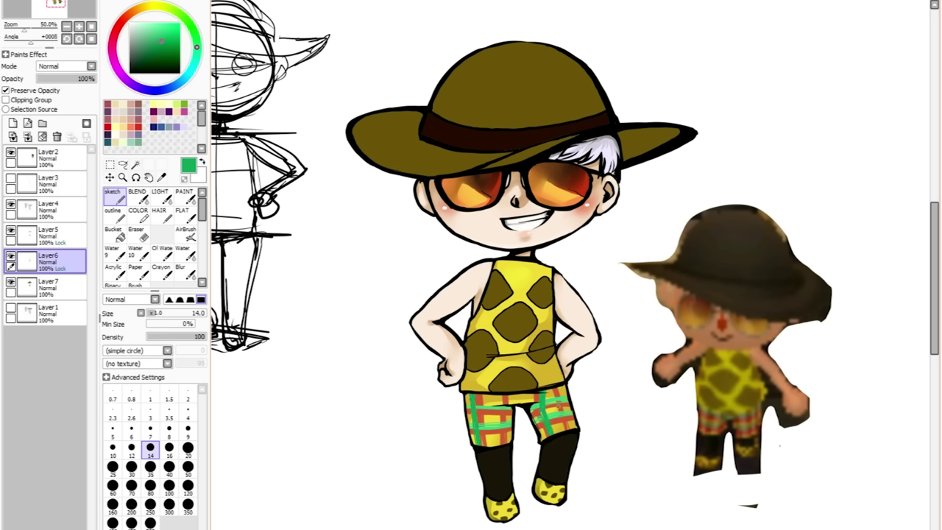
drag(495, 415, 497, 446)
drag(562, 387, 570, 430)
Darken the green stripes along the top of the shorts with a deeper green.
alt+click(552, 374)
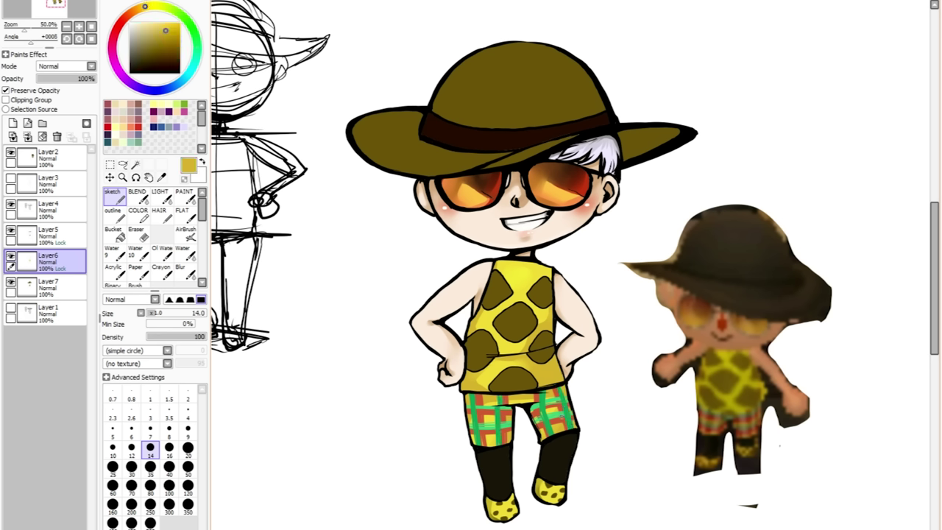
alt+click(486, 397)
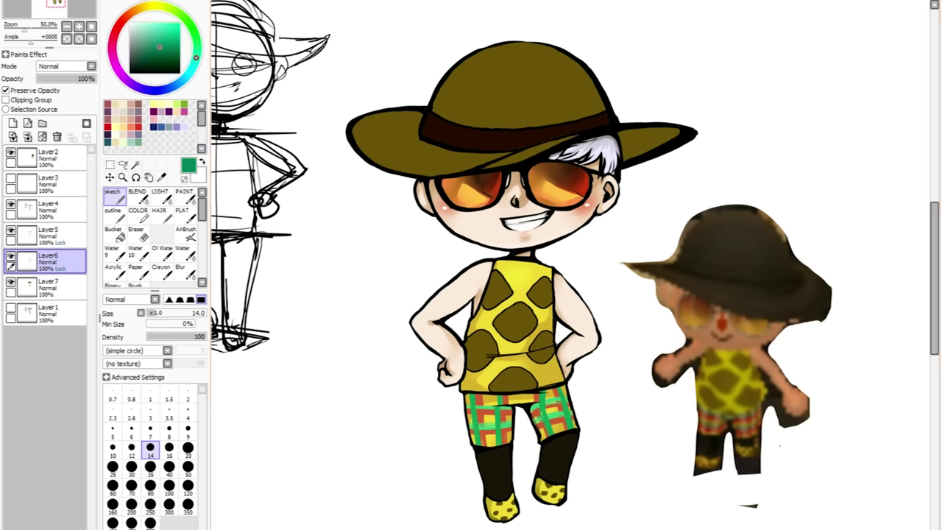
drag(467, 398, 584, 384)
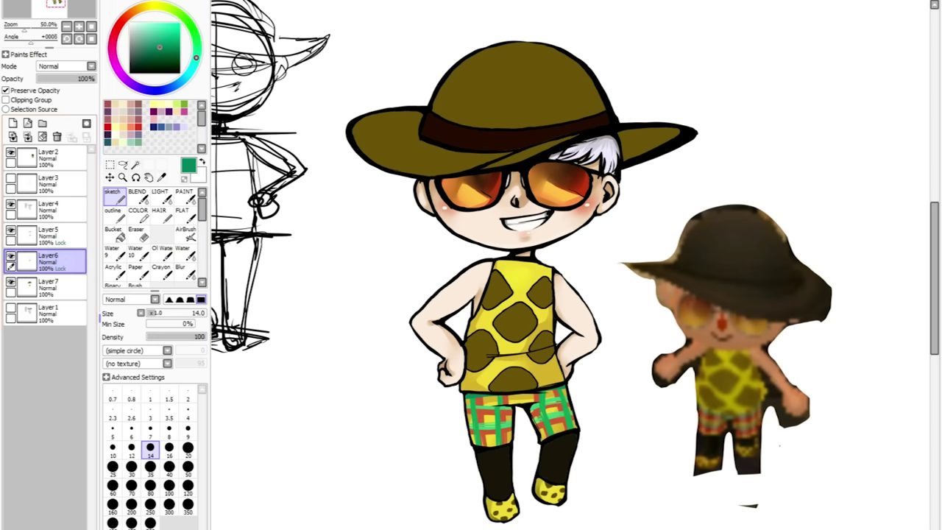
Shade the shirt's olive spots darker brown on Layer7 using the BLEND brush at size 16, with opacity preserved.
click(48, 287)
click(11, 255)
click(11, 255)
click(137, 193)
alt+click(481, 335)
click(153, 56)
click(170, 503)
click(6, 89)
mouse_move(465, 368)
mouse_down()
mouse_move(474, 337)
mouse_move(477, 369)
mouse_up()
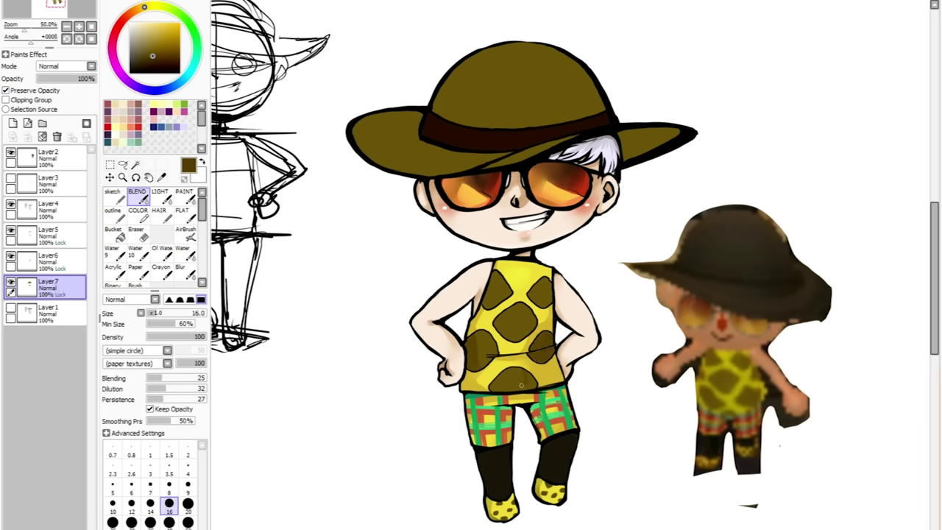
drag(524, 379, 519, 387)
mouse_move(487, 294)
mouse_down()
mouse_move(492, 282)
mouse_move(507, 291)
mouse_up()
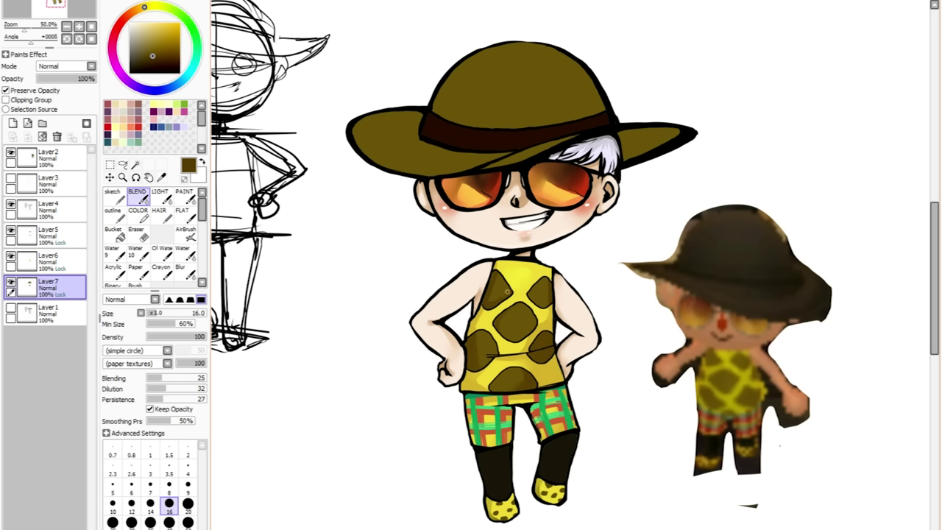
alt+click(531, 363)
drag(529, 352, 550, 343)
drag(538, 382, 532, 380)
mouse_move(461, 324)
mouse_down()
mouse_move(471, 368)
mouse_move(474, 360)
mouse_up()
Repaint the whole hat dark brown with the BLEND brush at size 80.
alt+click(469, 344)
click(134, 61)
click(193, 313)
mouse_move(460, 75)
mouse_down()
mouse_move(464, 111)
mouse_move(574, 96)
mouse_move(573, 108)
mouse_move(496, 133)
mouse_move(628, 144)
mouse_move(422, 120)
mouse_move(404, 135)
mouse_move(371, 137)
mouse_move(425, 151)
mouse_move(544, 147)
mouse_move(397, 158)
mouse_up()
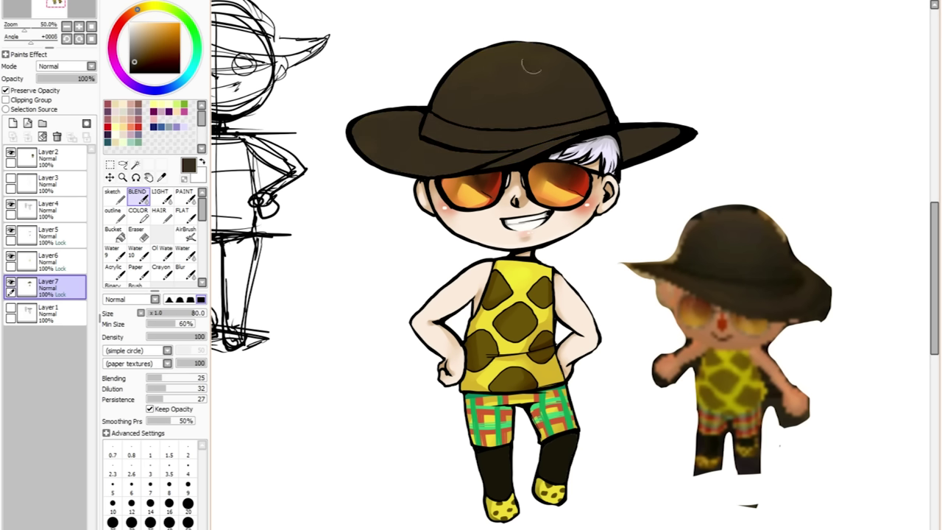
Shade the hat's lower crown and brim with blackish brown using the BLEND brush at sizes 80 and 40.
mouse_move(430, 73)
mouse_down()
mouse_move(515, 103)
mouse_move(614, 78)
mouse_up()
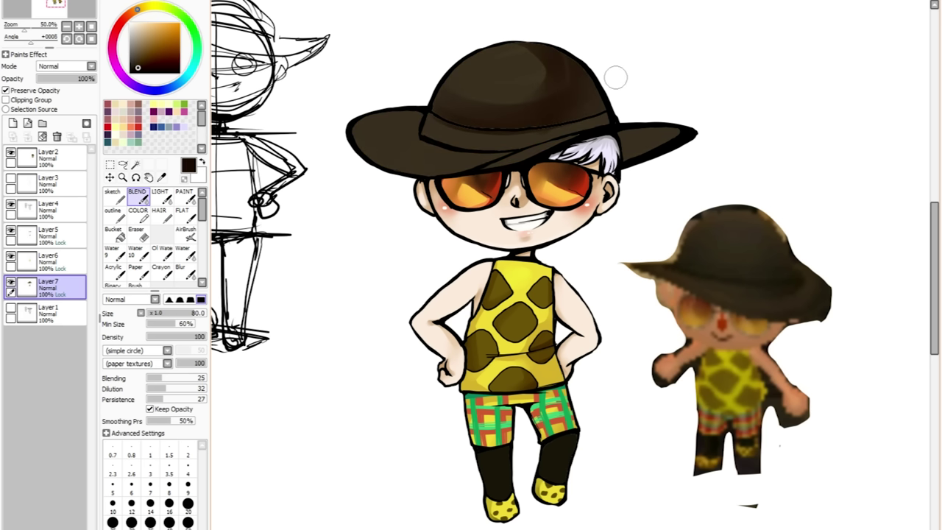
drag(542, 117, 663, 129)
click(169, 521)
drag(443, 159, 507, 149)
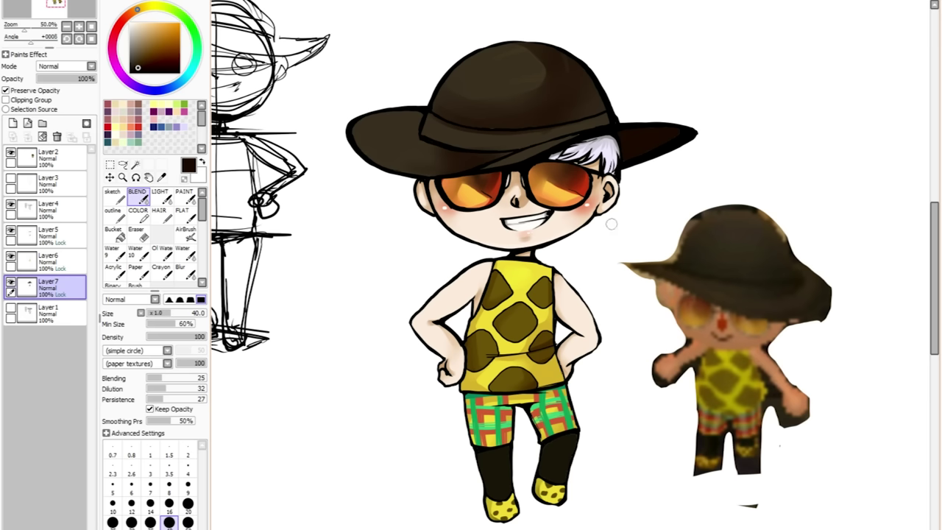
Paint thin grey and tan highlights along the edges of the hat's crown and brim with the sketch brush at size 14.
click(130, 47)
click(112, 193)
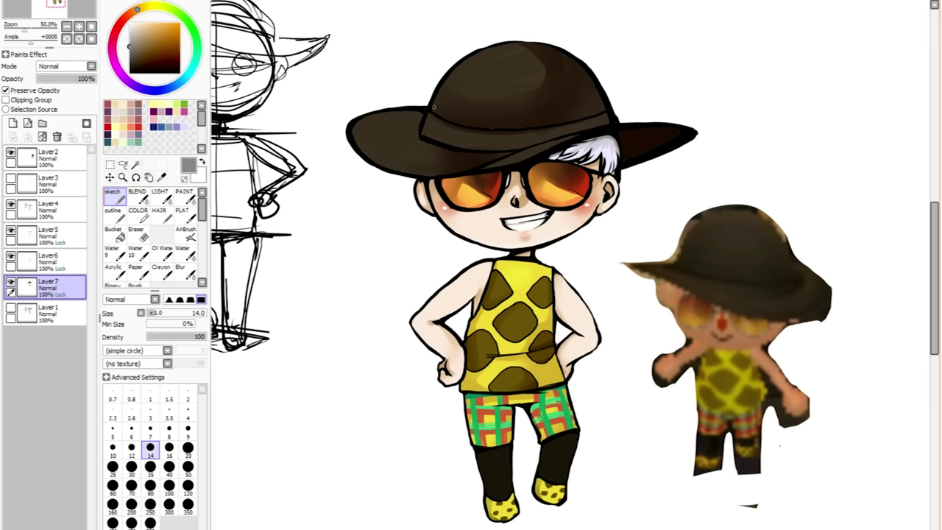
drag(478, 172, 573, 135)
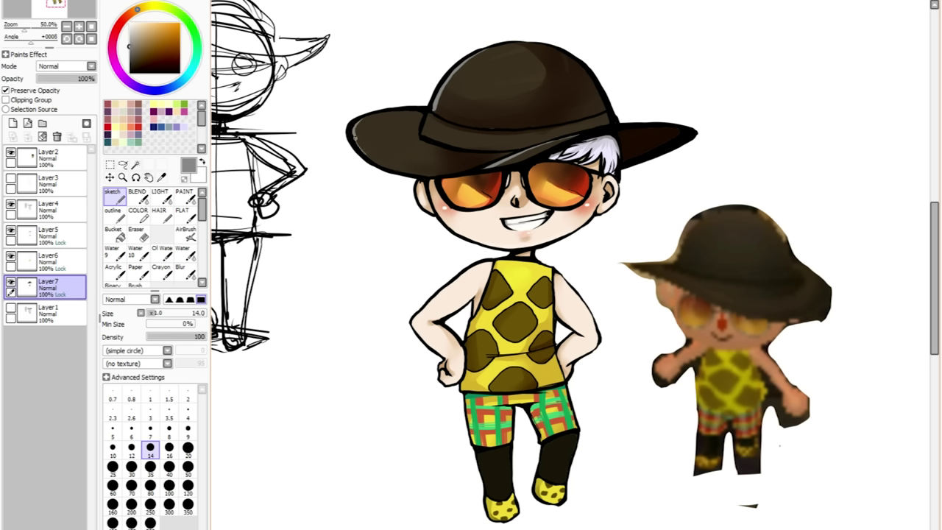
alt+click(372, 118)
drag(434, 102, 434, 121)
drag(489, 171, 556, 136)
alt+click(515, 156)
drag(491, 168, 568, 137)
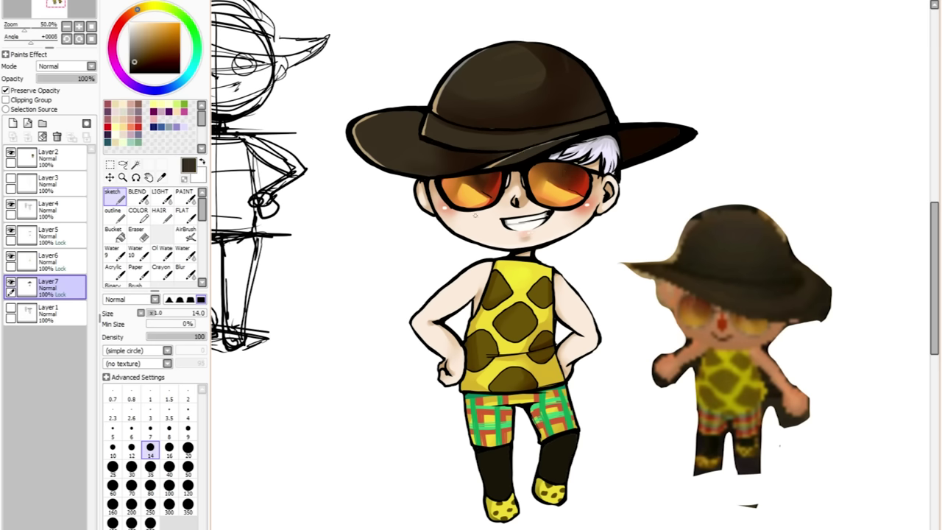
Paint the hat's band black with the sketch and BLEND brushes.
alt+click(429, 133)
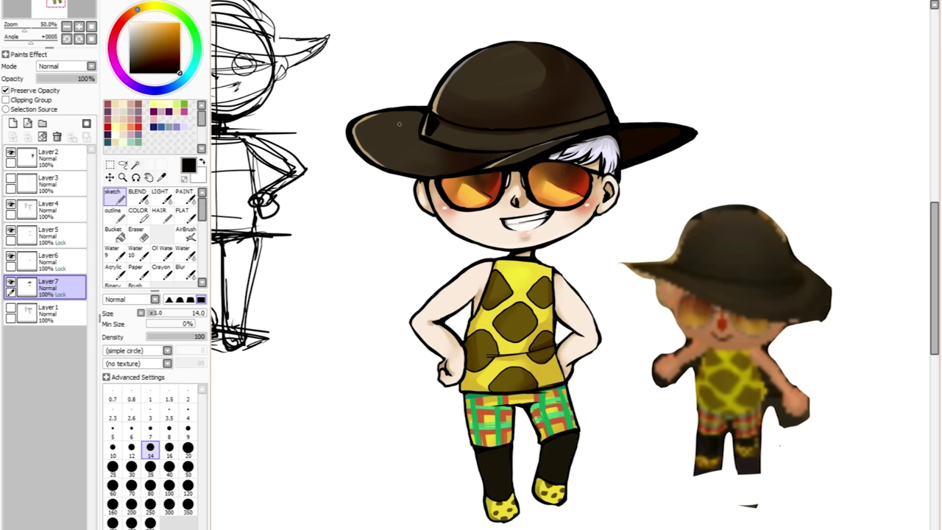
key(b)
mouse_move(430, 129)
mouse_down()
mouse_move(485, 141)
mouse_move(624, 103)
mouse_move(545, 135)
mouse_move(485, 137)
mouse_move(596, 123)
mouse_move(581, 122)
mouse_up()
Soften the hat's edge highlights and blend a soft grey-brown shine onto the crown and the left side of the brim.
alt+click(439, 101)
mouse_move(439, 101)
mouse_down()
mouse_move(464, 67)
mouse_move(378, 112)
mouse_move(396, 120)
mouse_move(397, 141)
mouse_up()
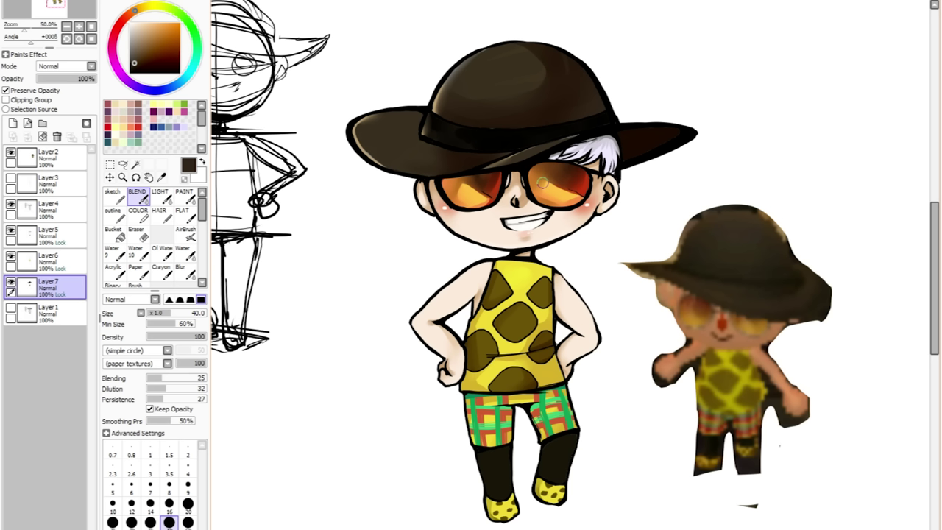
alt+click(530, 74)
mouse_move(530, 74)
mouse_down()
mouse_move(512, 95)
mouse_move(533, 81)
mouse_up()
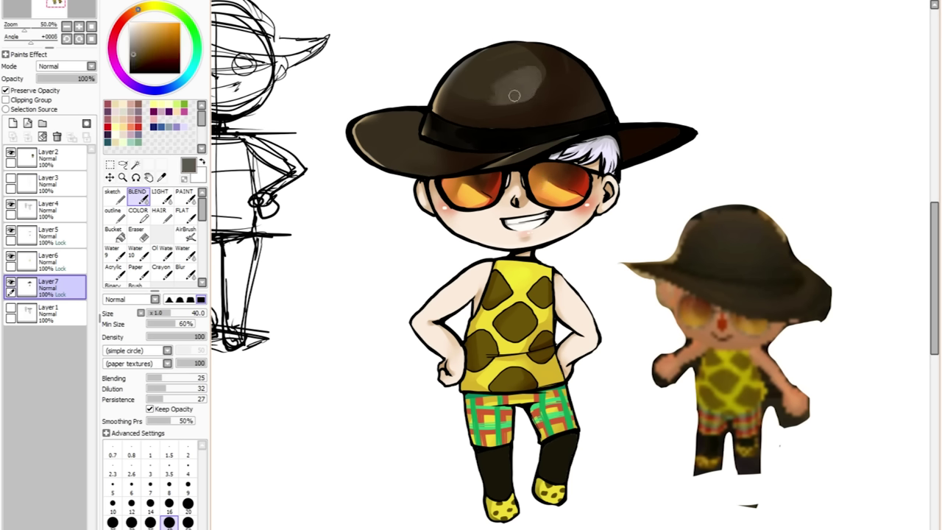
mouse_move(474, 89)
mouse_down()
mouse_move(506, 100)
mouse_move(483, 94)
mouse_move(521, 76)
mouse_up()
mouse_move(404, 119)
mouse_down()
mouse_move(376, 125)
mouse_move(397, 119)
mouse_move(391, 123)
mouse_up()
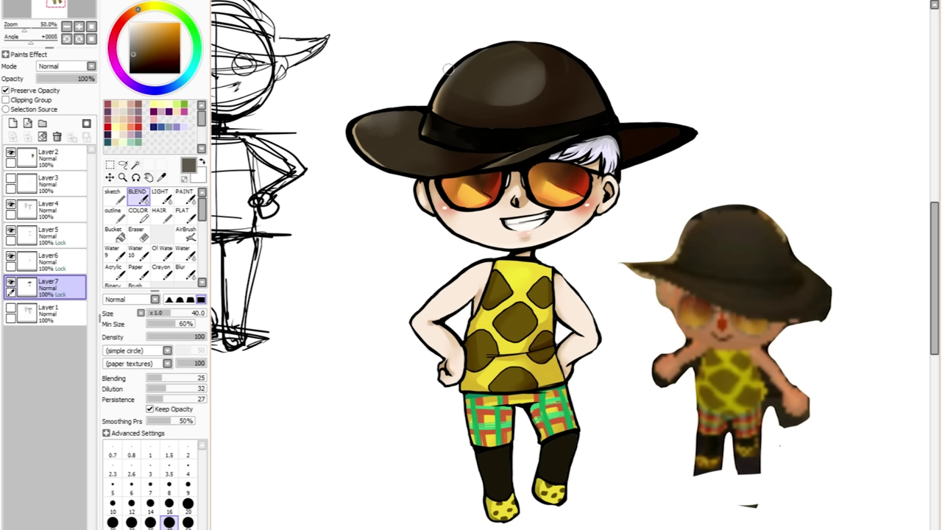
Blend a grey-brown highlight onto the right tip of the brim and touch up the band's right end with black.
alt+click(389, 135)
alt+click(689, 132)
drag(689, 133, 647, 143)
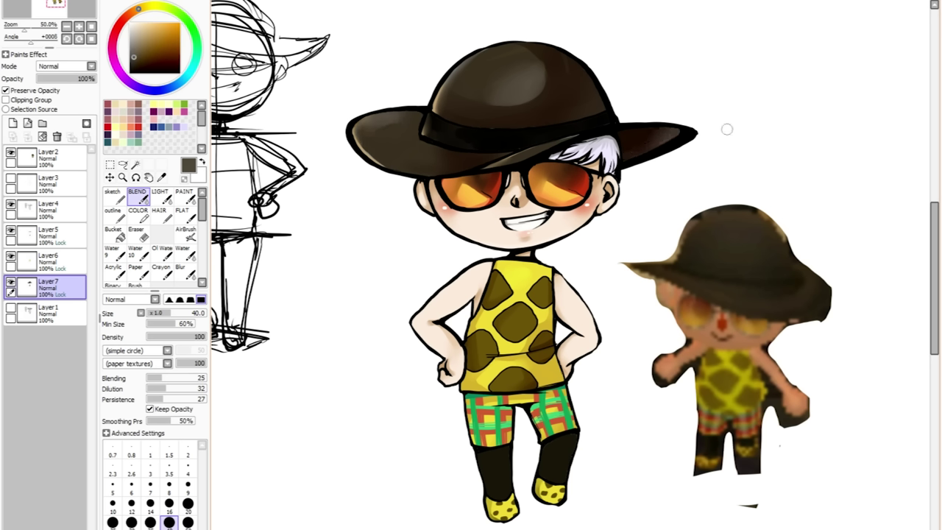
alt+click(592, 127)
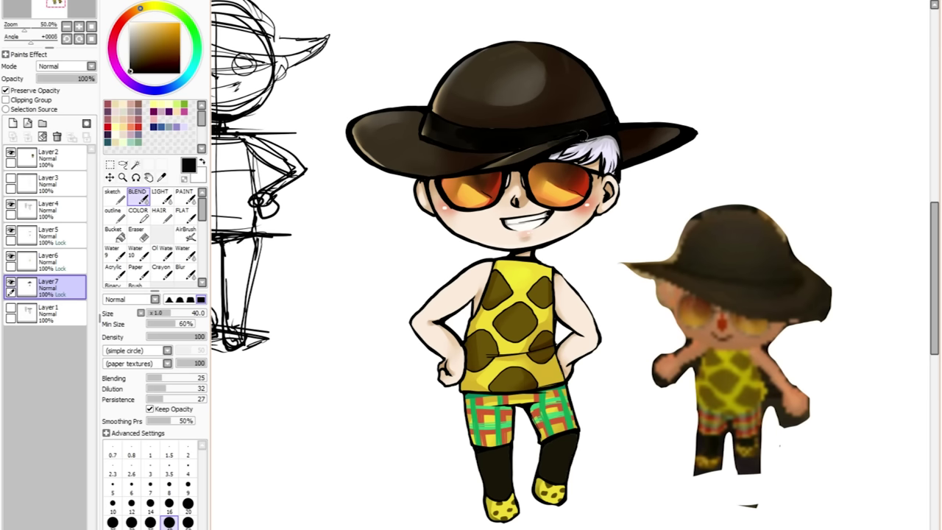
Add a new layer above Layer5 and sample tan, dark brown, golden yellow and white for sketch-brush touch-ups on the hat and face.
click(44, 236)
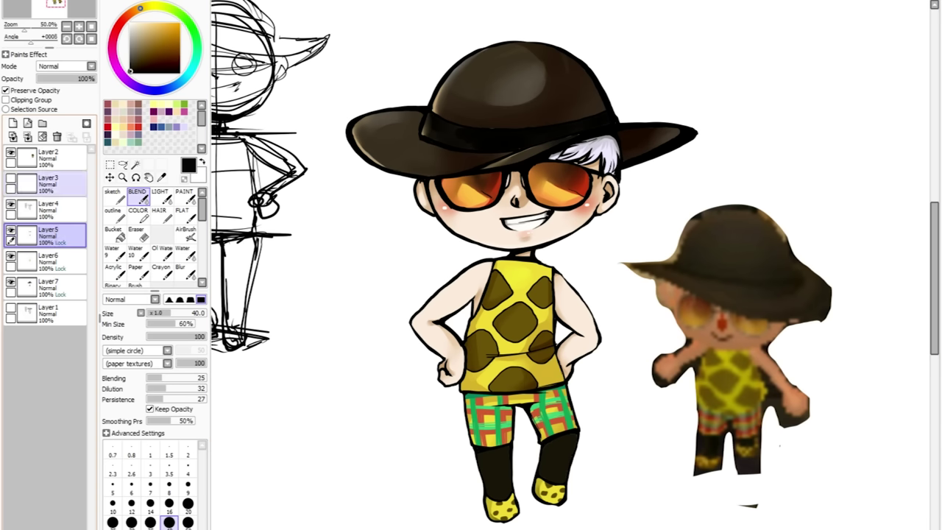
click(13, 123)
click(112, 192)
alt+click(471, 86)
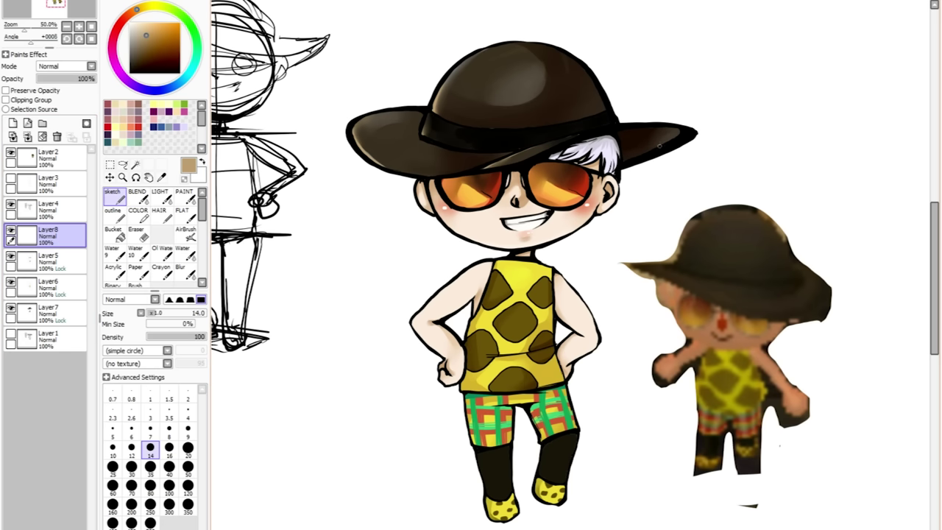
alt+click(623, 157)
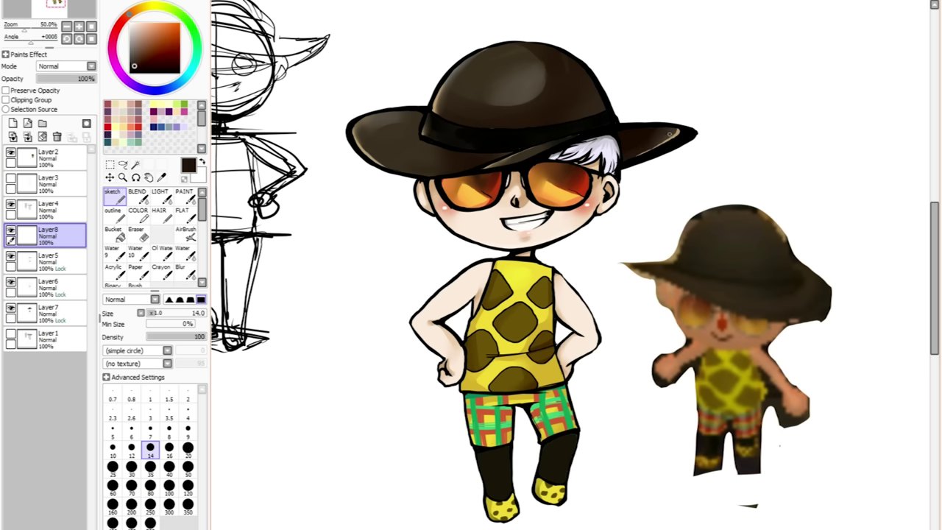
alt+click(588, 177)
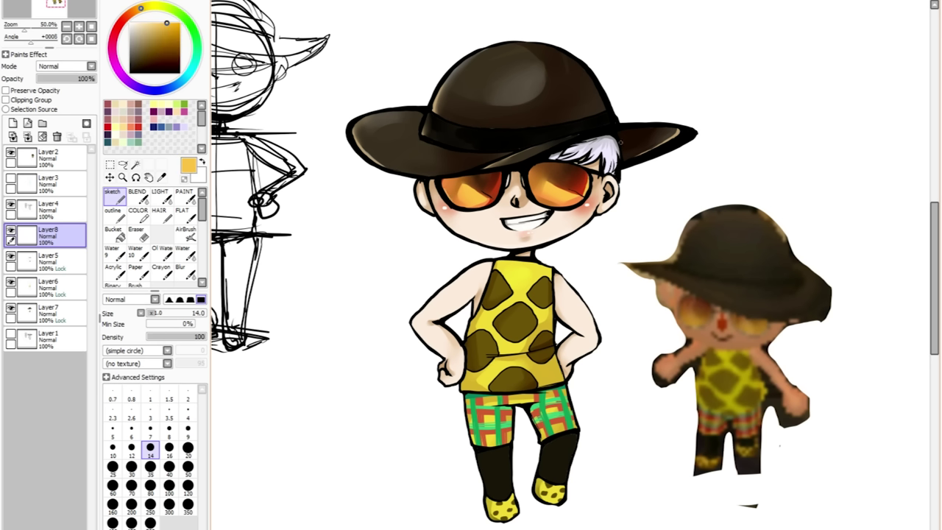
alt+click(582, 204)
alt+click(517, 200)
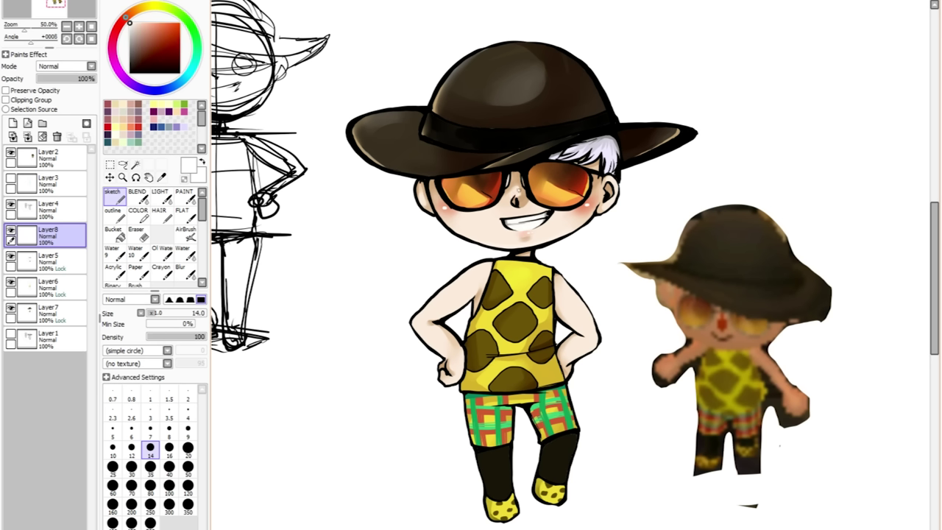
Paint pinkish-red blush on both elbows and soften it with the BLEND brush.
alt+click(582, 204)
drag(412, 322, 418, 326)
drag(594, 340, 596, 345)
key(b)
drag(415, 326, 421, 321)
drag(589, 347, 595, 343)
key(n)
click(595, 340)
alt+click(477, 298)
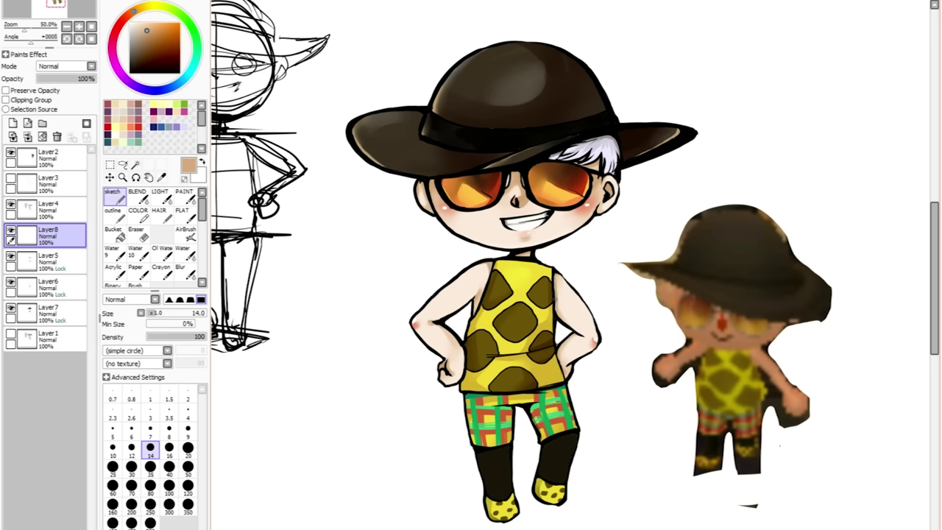
Paint a blended golden patch with small bright yellow specks near the ankle of the left sock.
alt+click(500, 466)
key(b)
mouse_move(493, 473)
mouse_down()
mouse_move(501, 462)
mouse_move(488, 478)
mouse_move(508, 483)
mouse_up()
alt+click(503, 449)
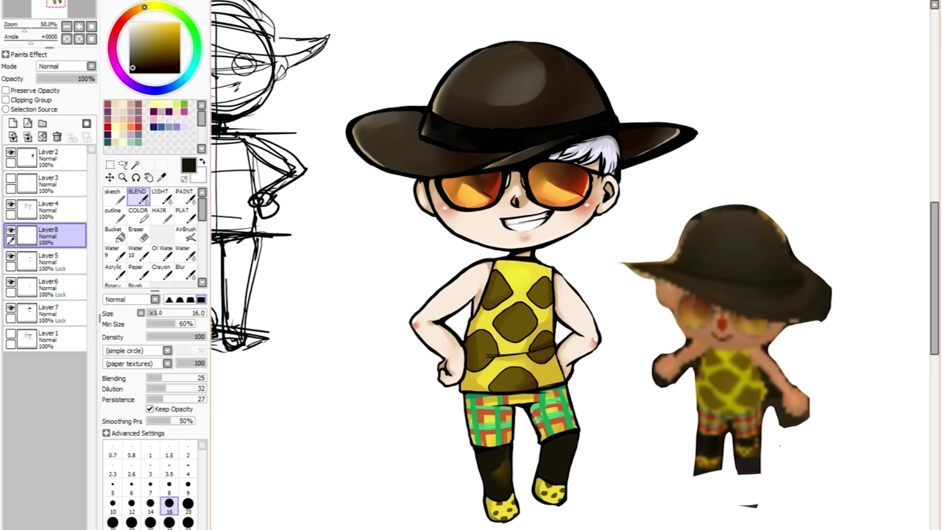
key(n)
alt+click(501, 506)
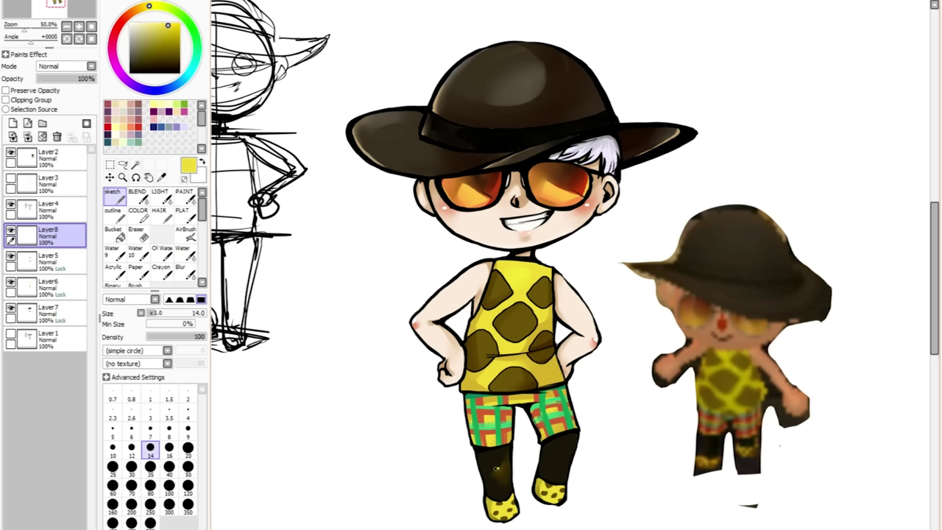
alt+click(558, 452)
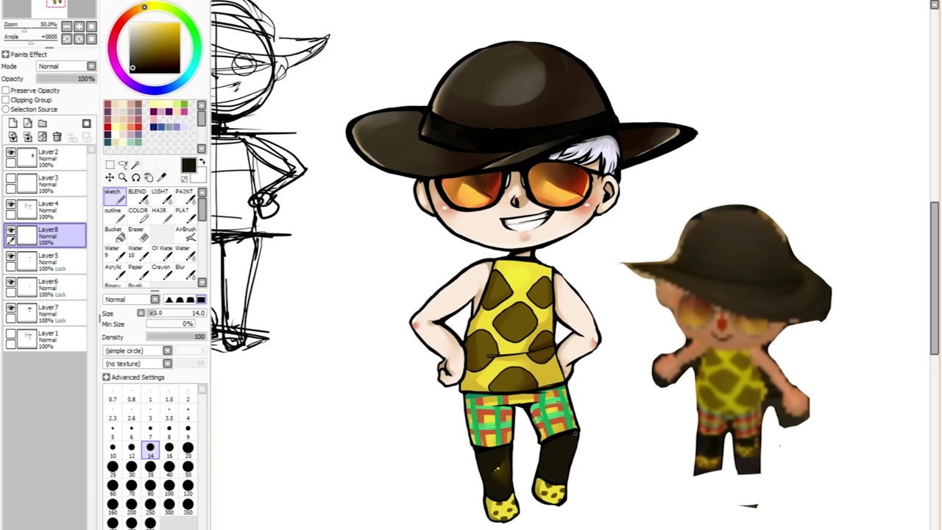
Touch up the ears, lower lip and cheek with sampled brown and skin tones, and sample bright yellow from the shirt's collar.
alt+click(515, 175)
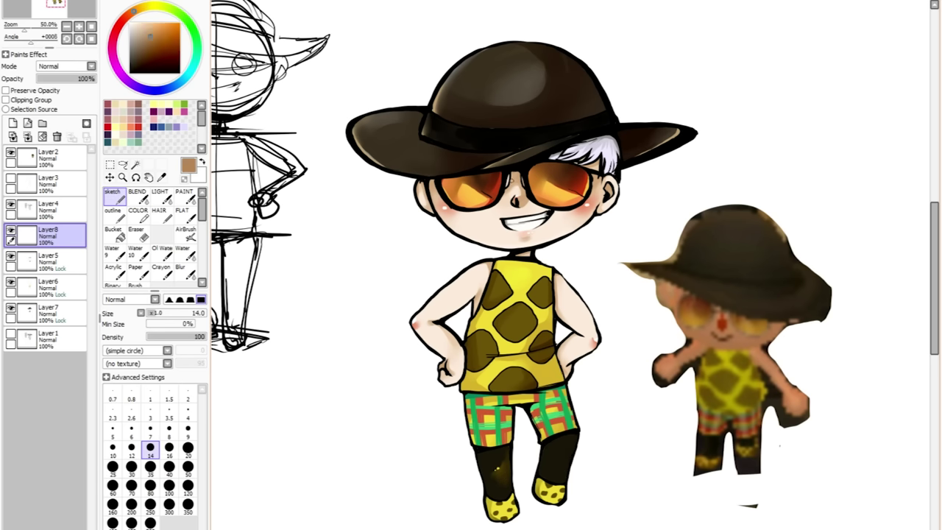
mouse_move(434, 178)
mouse_down()
mouse_move(431, 193)
mouse_move(417, 193)
mouse_up()
drag(524, 237, 529, 236)
alt+click(537, 203)
drag(553, 212, 568, 212)
alt+click(608, 188)
alt+click(594, 170)
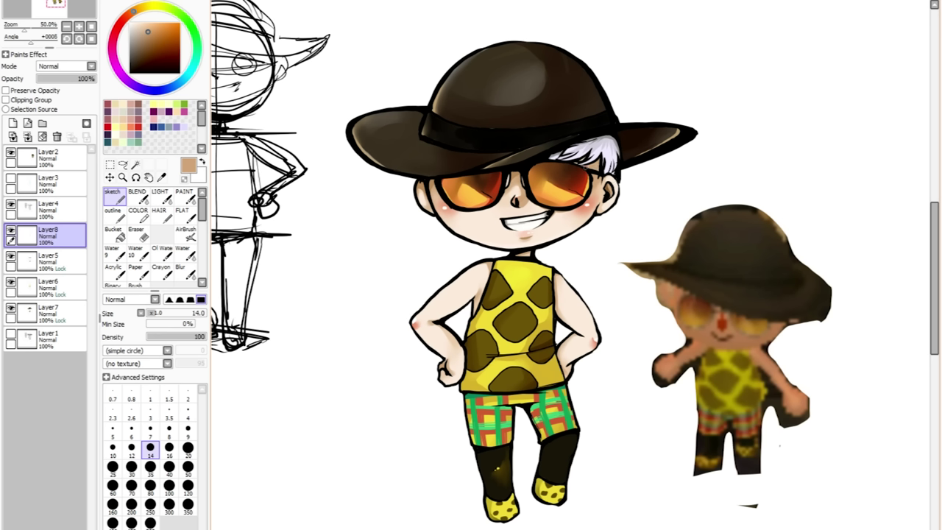
alt+click(590, 165)
alt+click(520, 269)
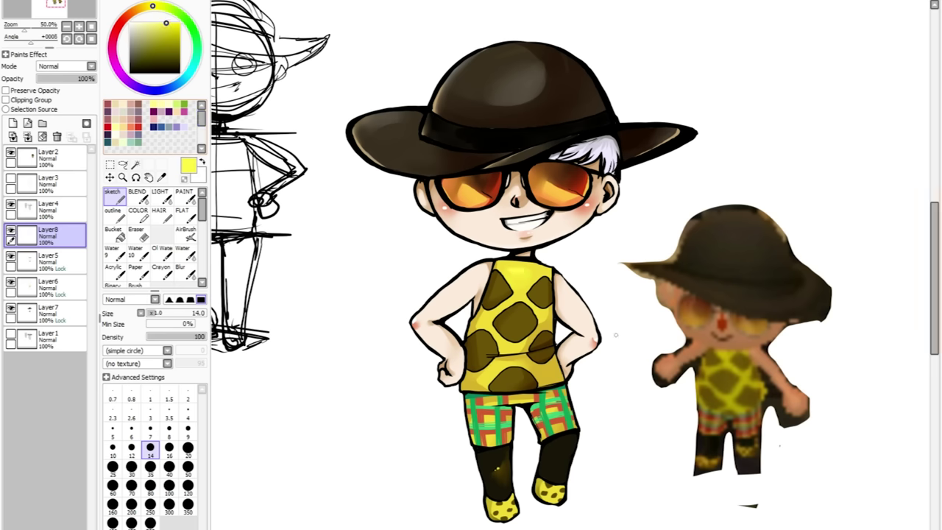